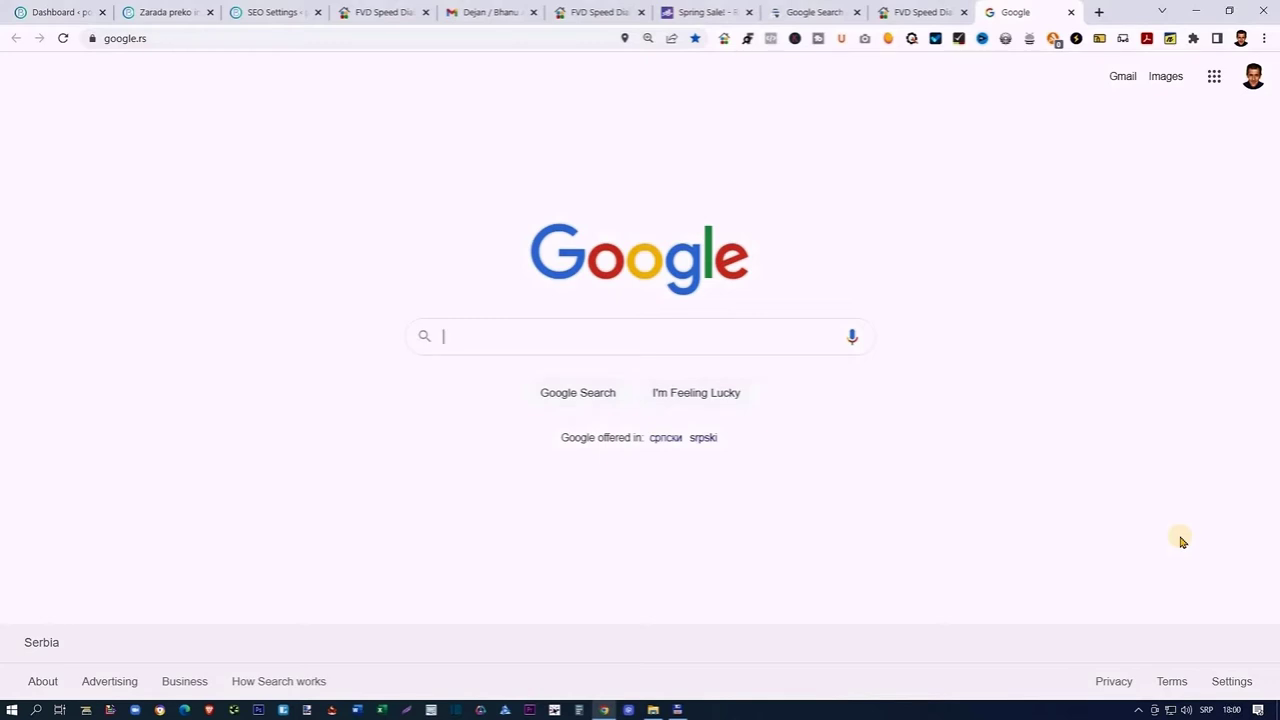
# In the WordPress Reading settings, turn off discouraging search engines from indexing the site and save the changes.
pyautogui.hotkey('ctrl', 'shift', 'Tab')
pyautogui.hotkey('ctrl', 'shift', 'Tab')
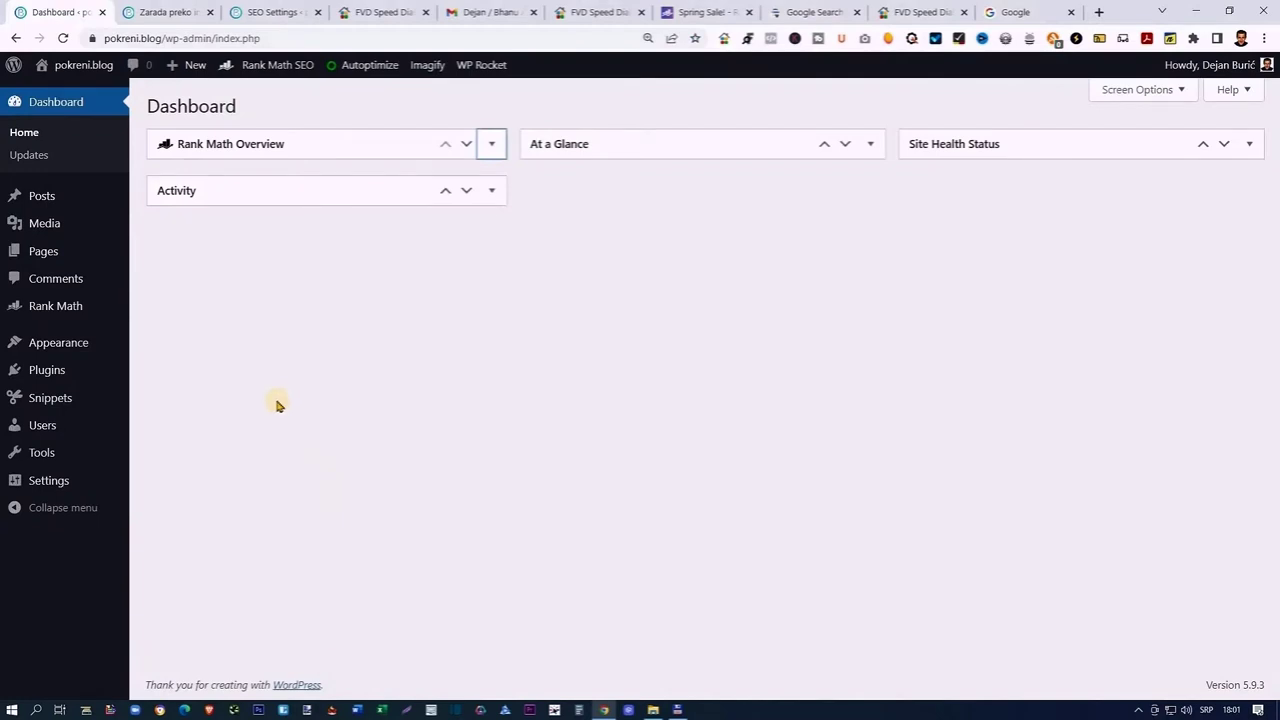
pyautogui.moveTo(86, 486)
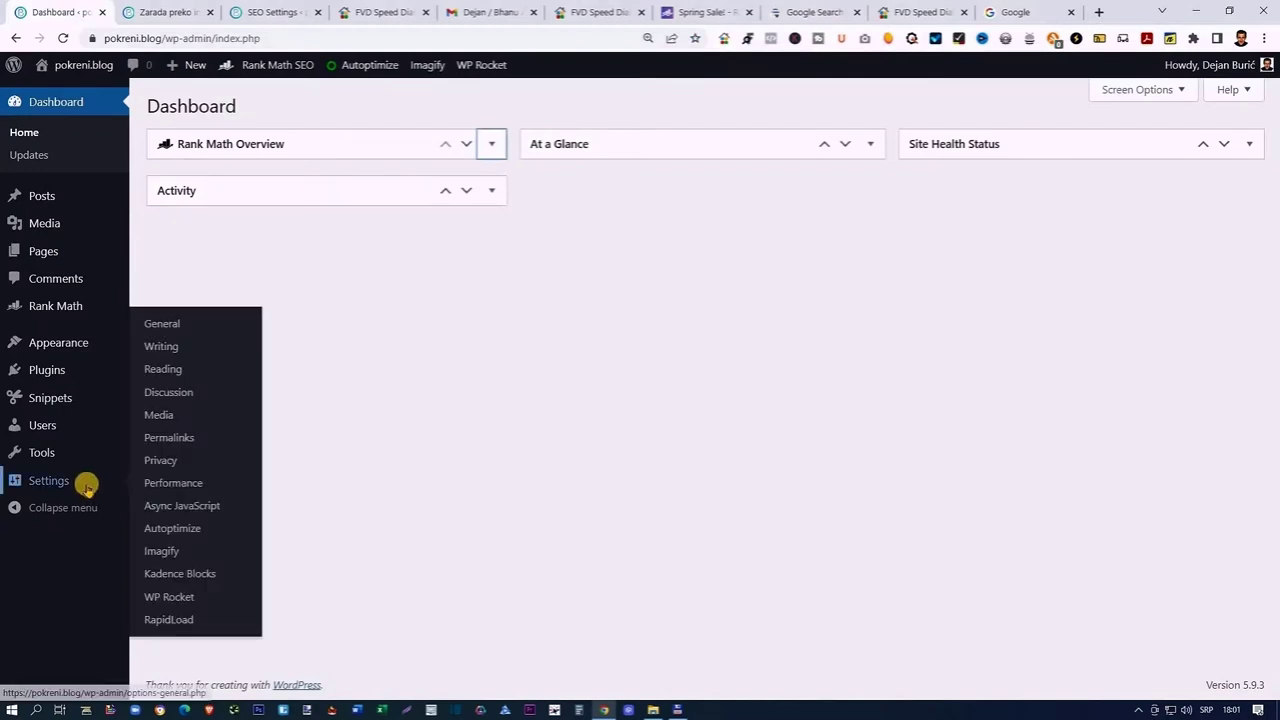
pyautogui.click(165, 369)
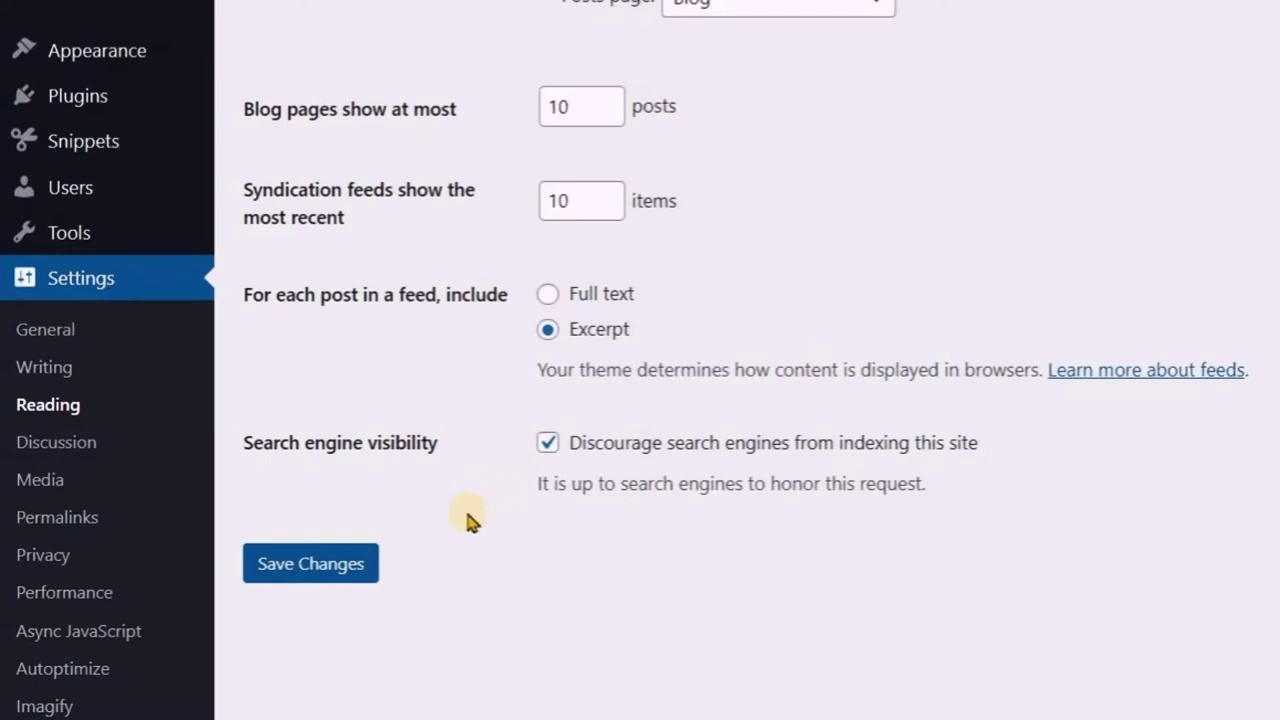
pyautogui.click(331, 563)
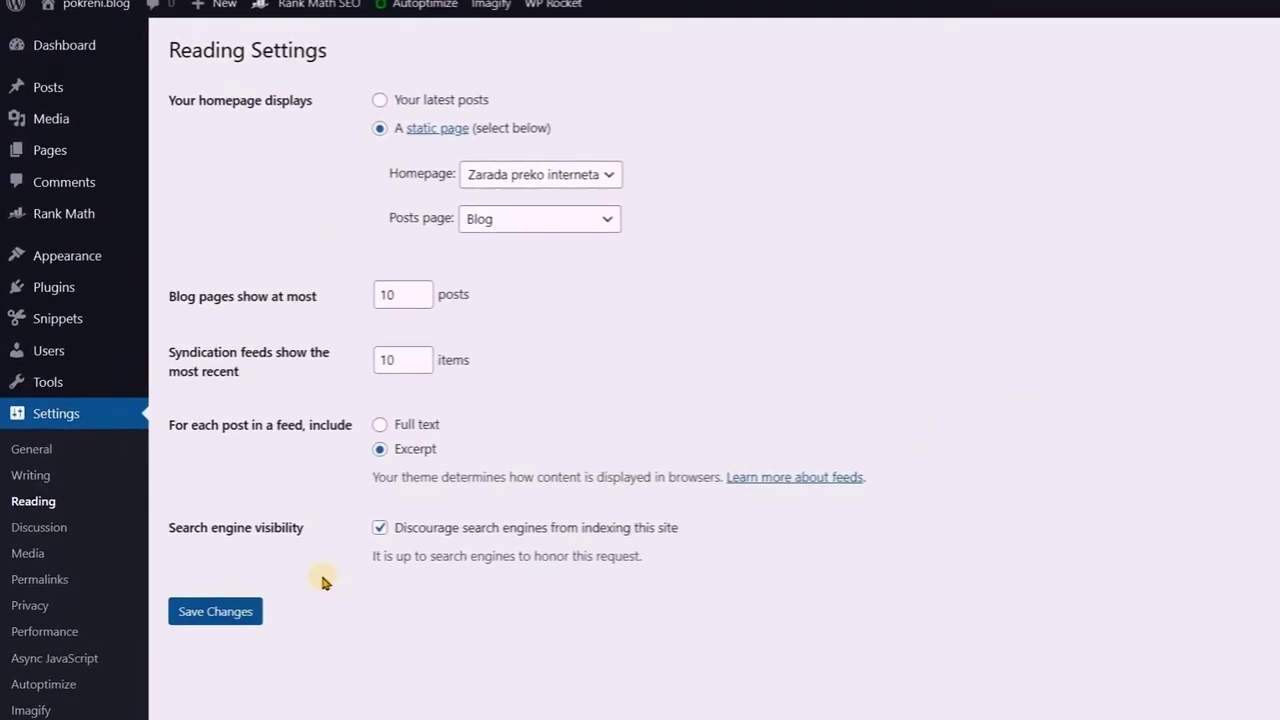
pyautogui.click(369, 533)
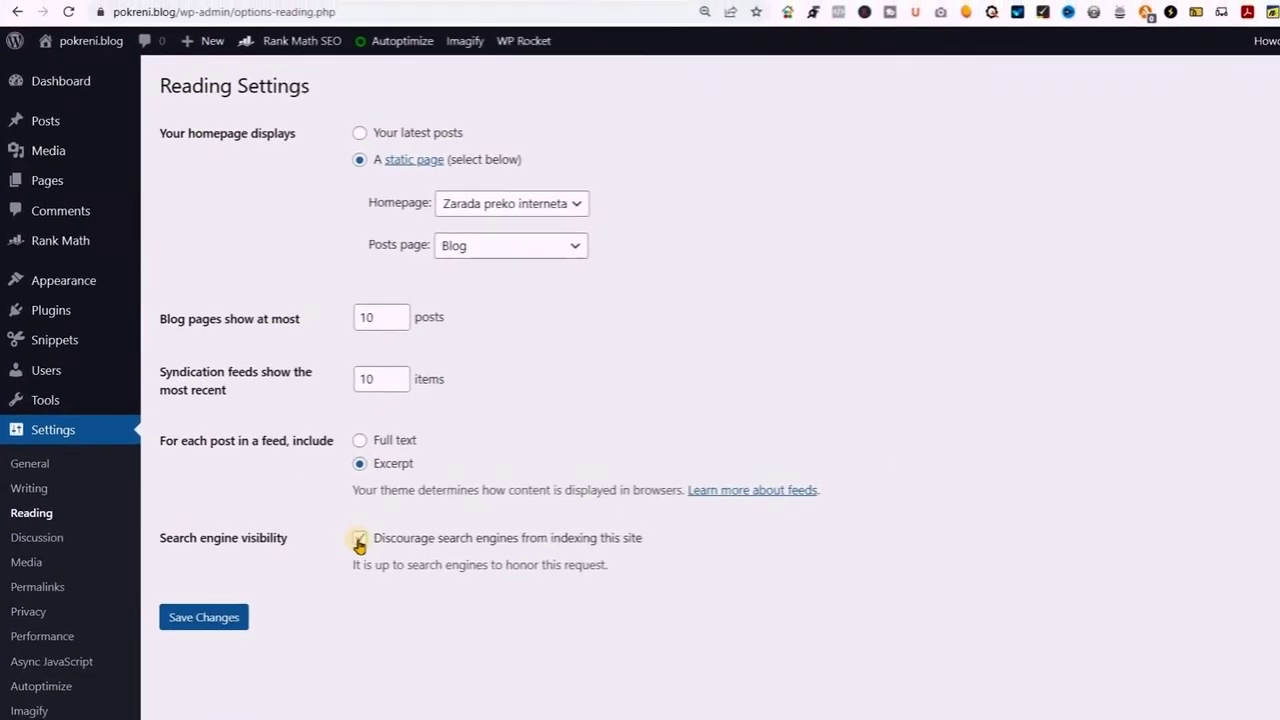
pyautogui.click(206, 620)
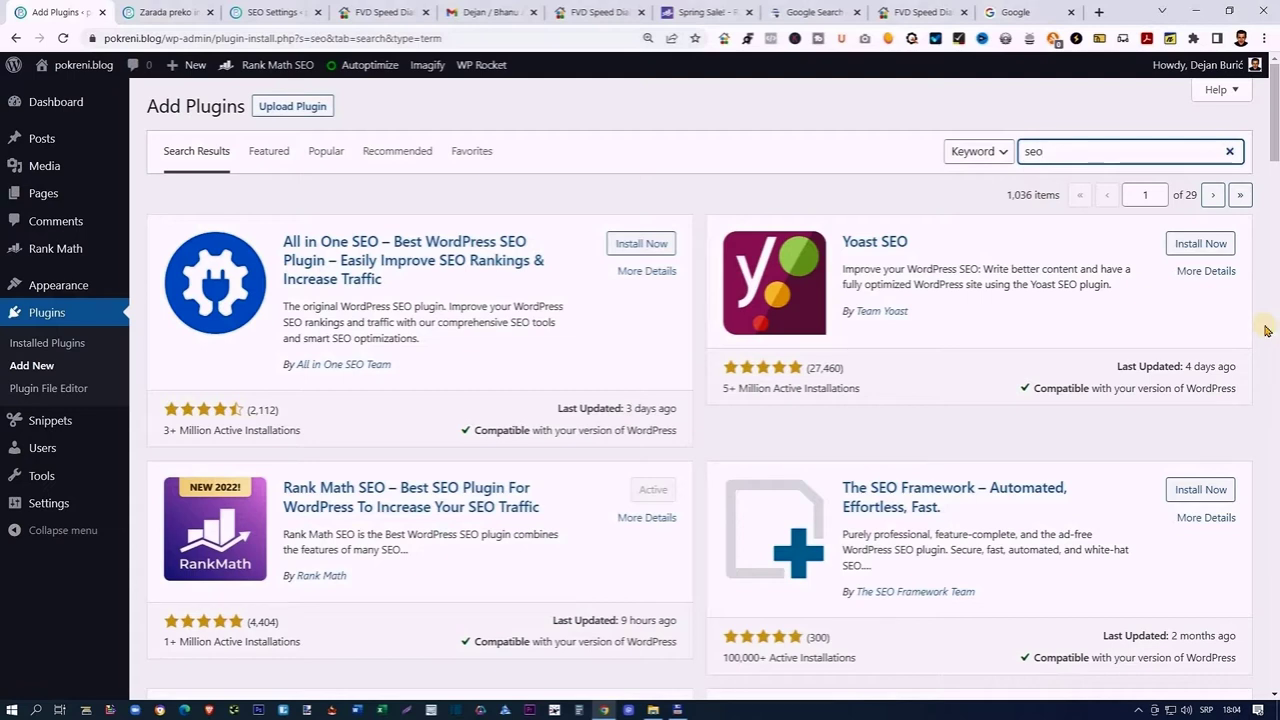
pyautogui.scroll(-3, 1265, 330)
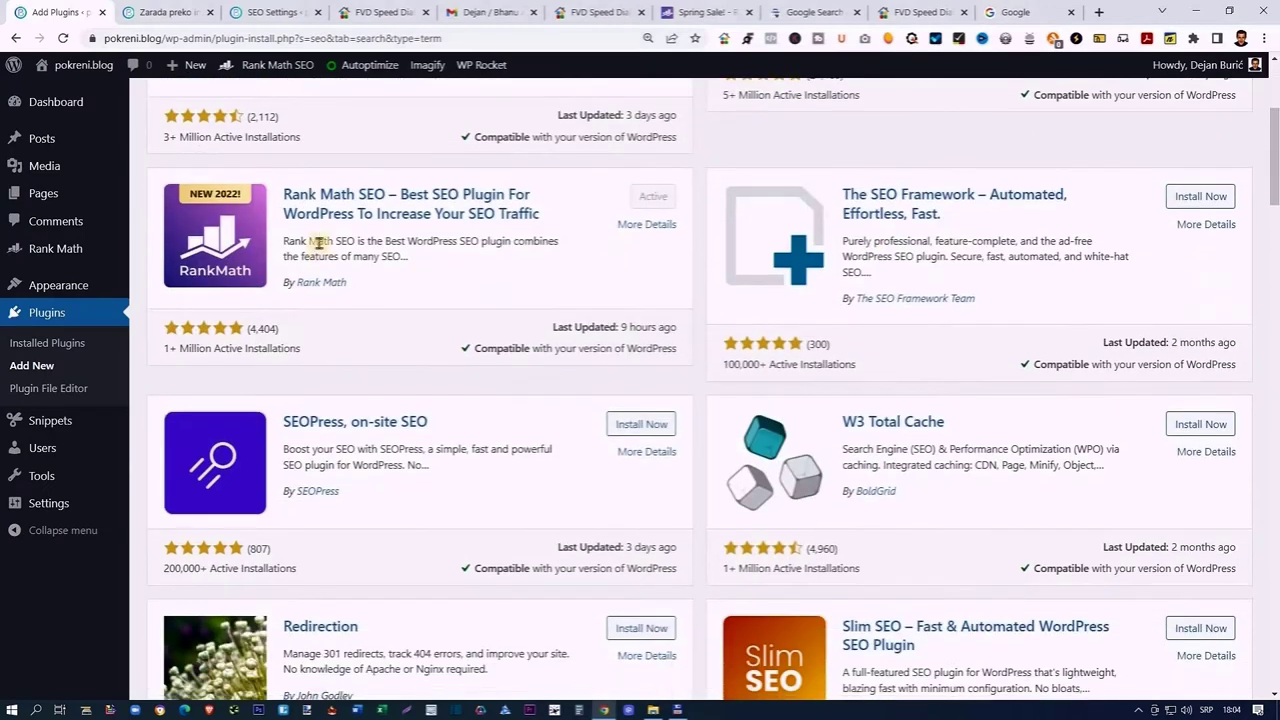
pyautogui.scroll(1, 470, 277)
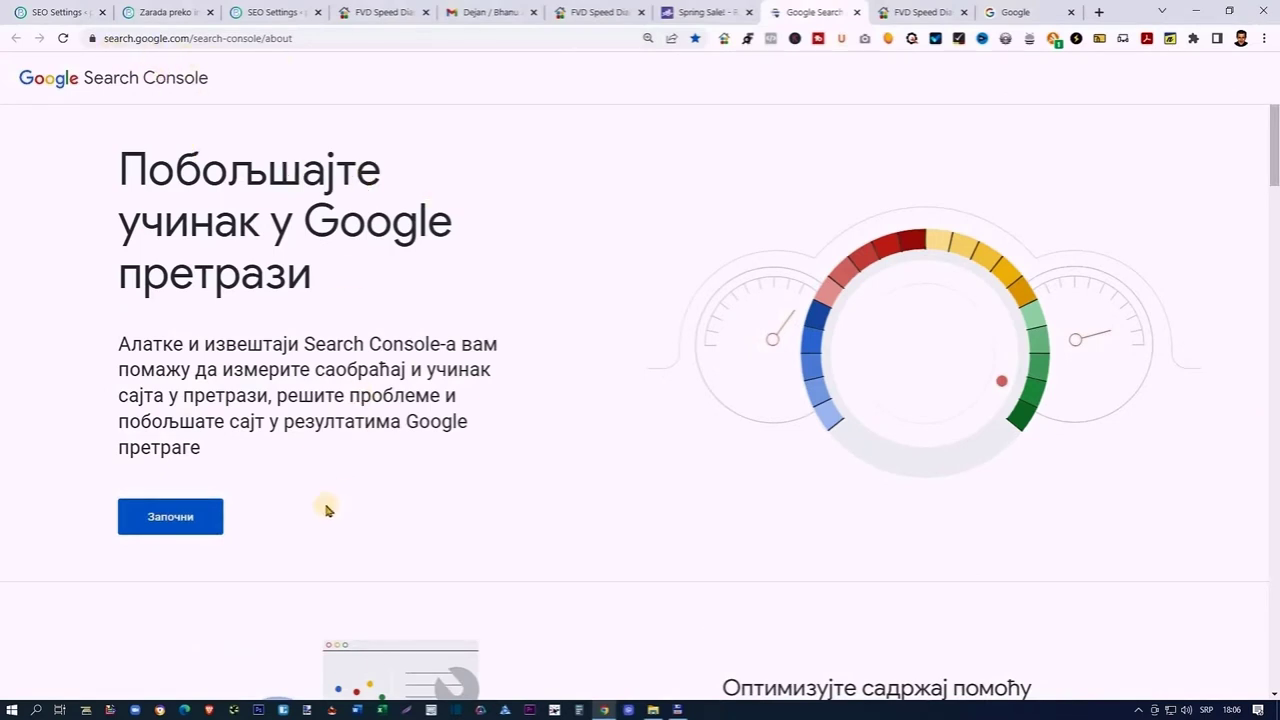
pyautogui.click(196, 516)
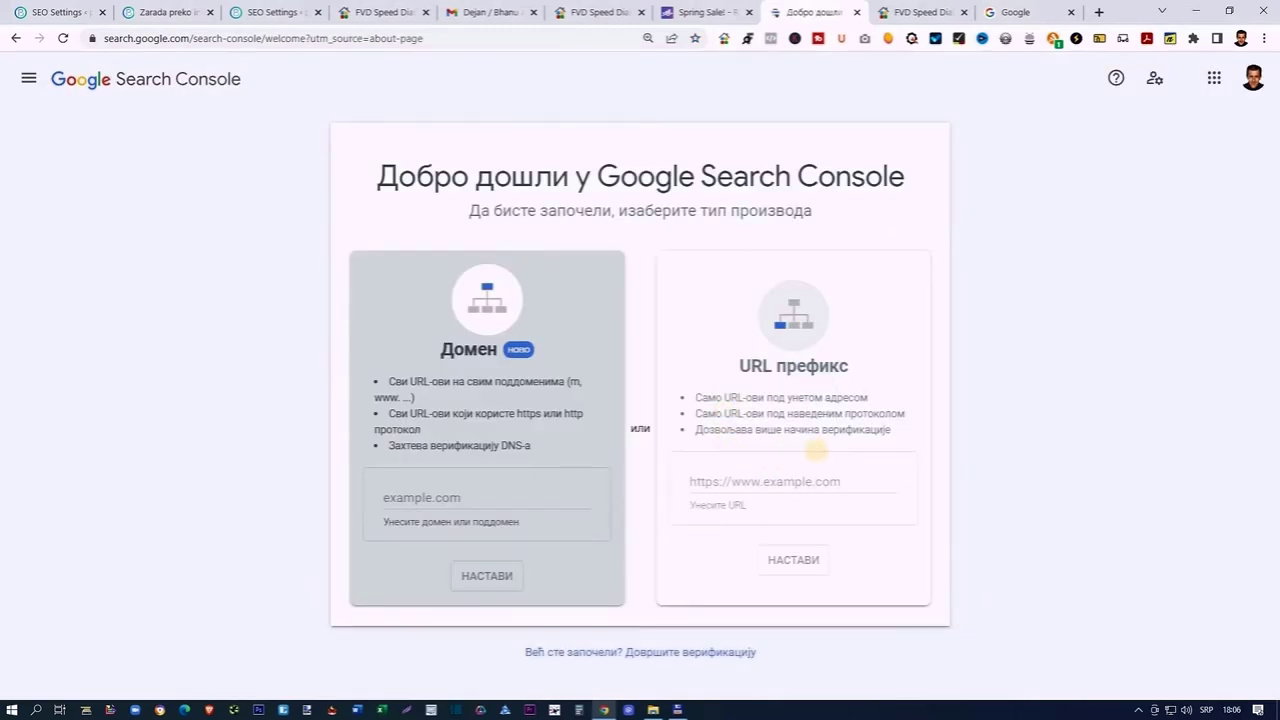
pyautogui.click(732, 487)
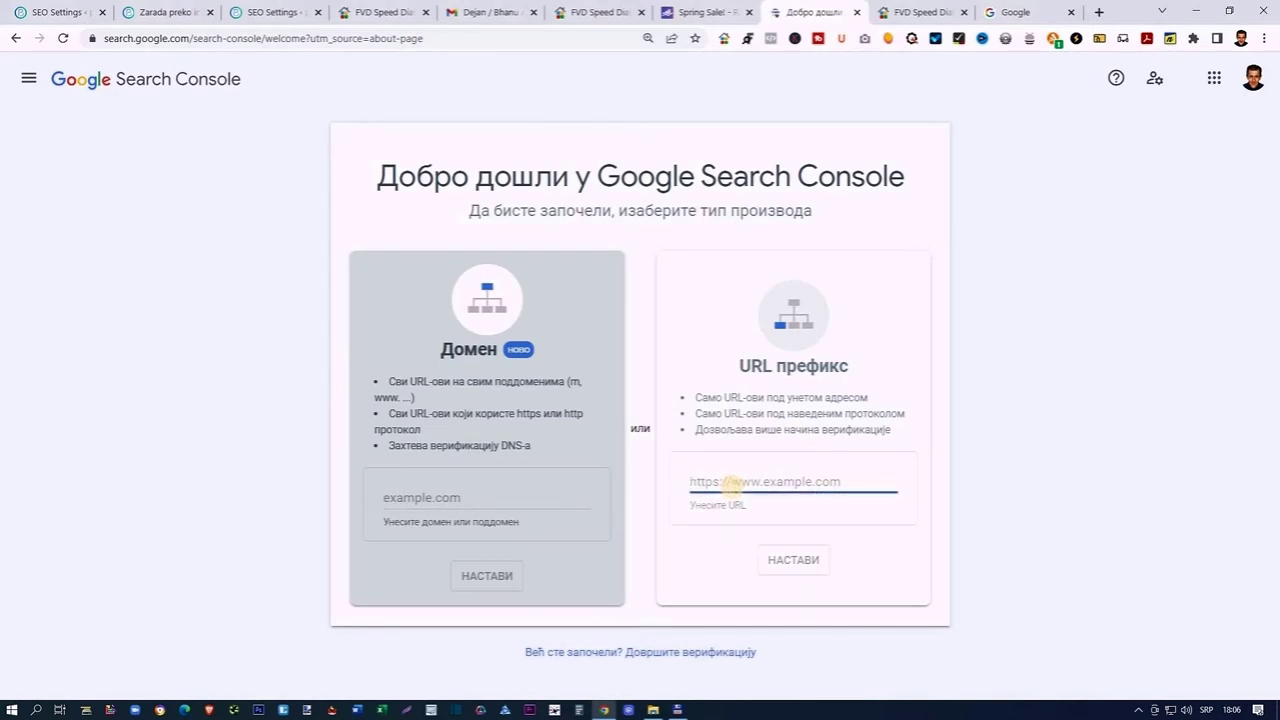
pyautogui.write('https://pokreni.blog/')
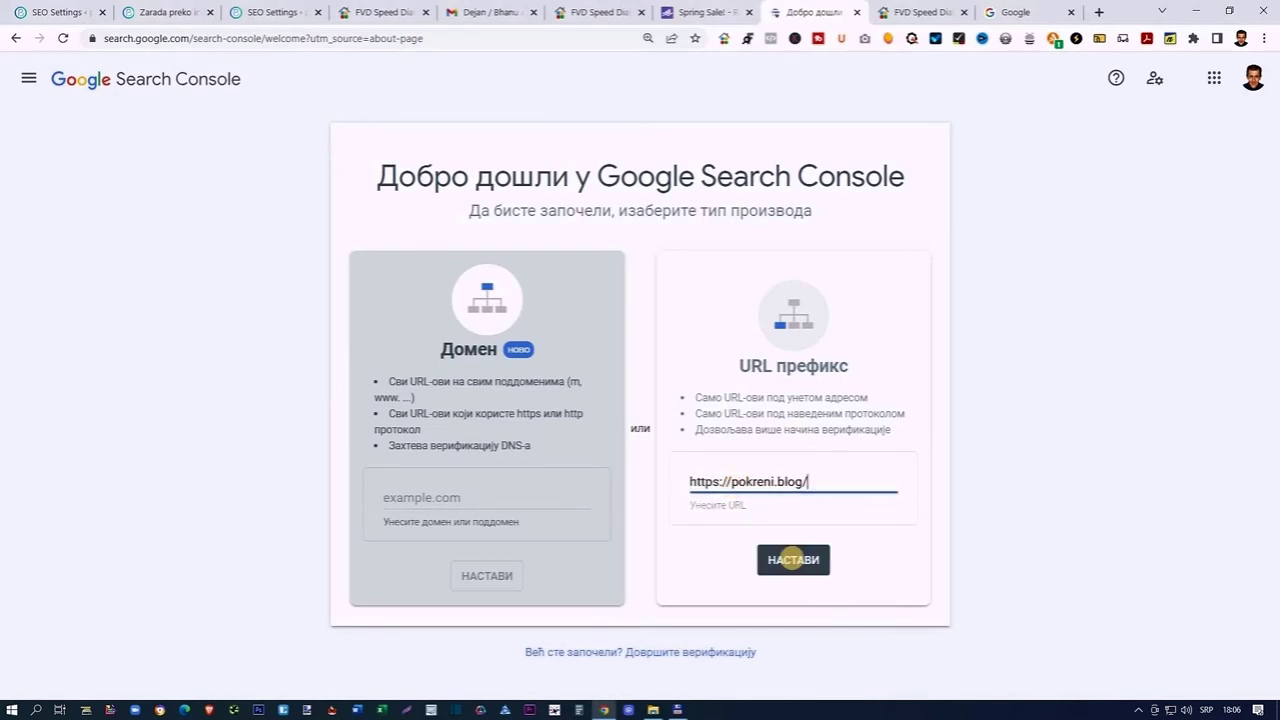
pyautogui.click(793, 560)
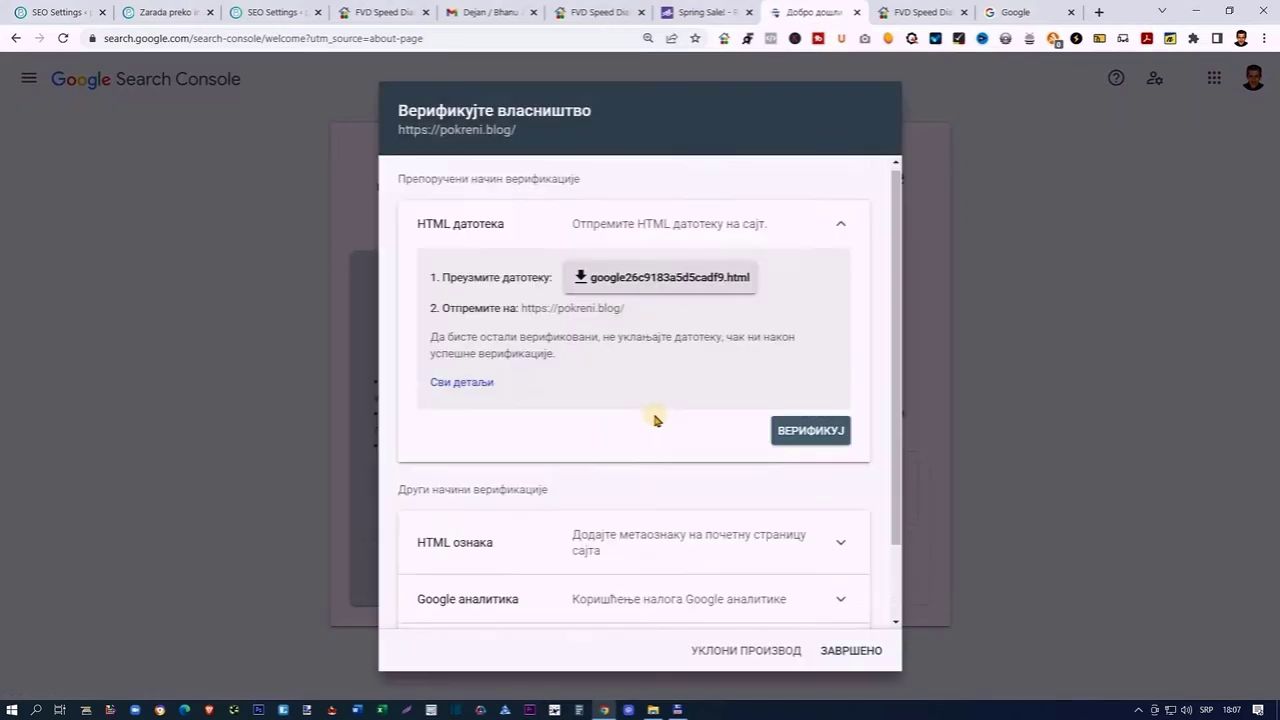
# Expand the HTML tag verification method and copy its google-site-verification meta tag.
pyautogui.scroll(-2, 660, 430)
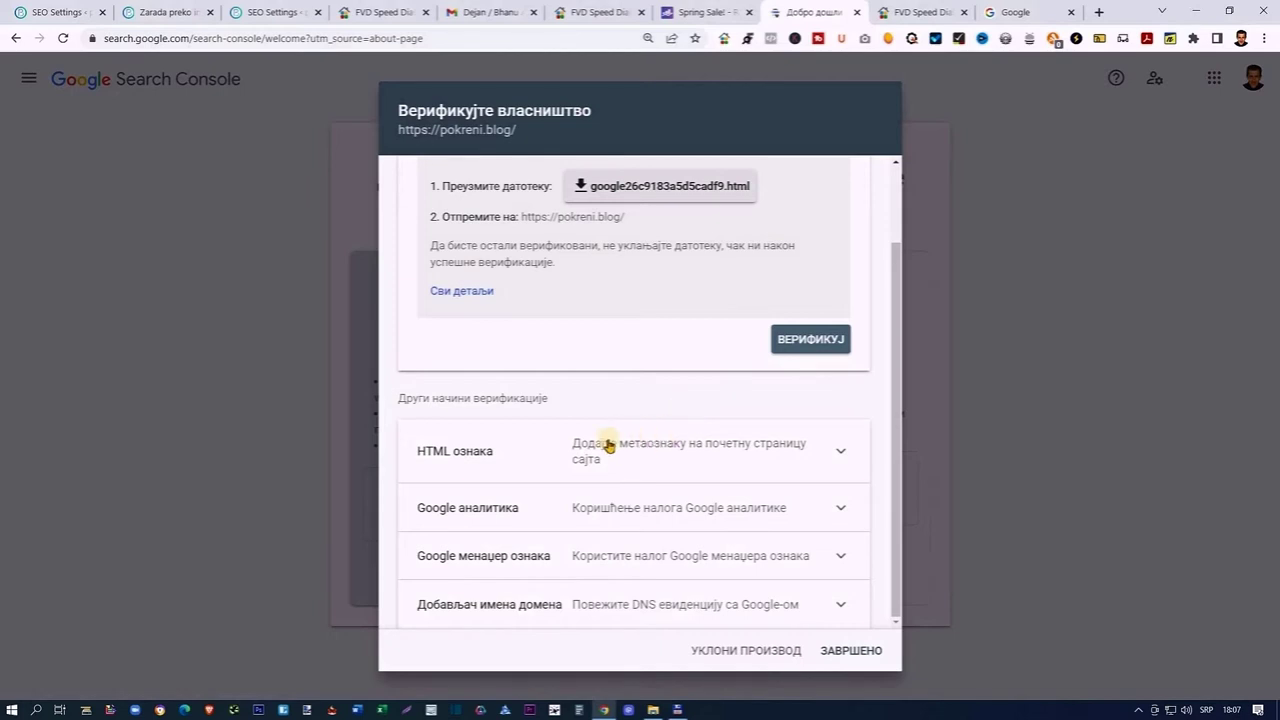
pyautogui.click(837, 455)
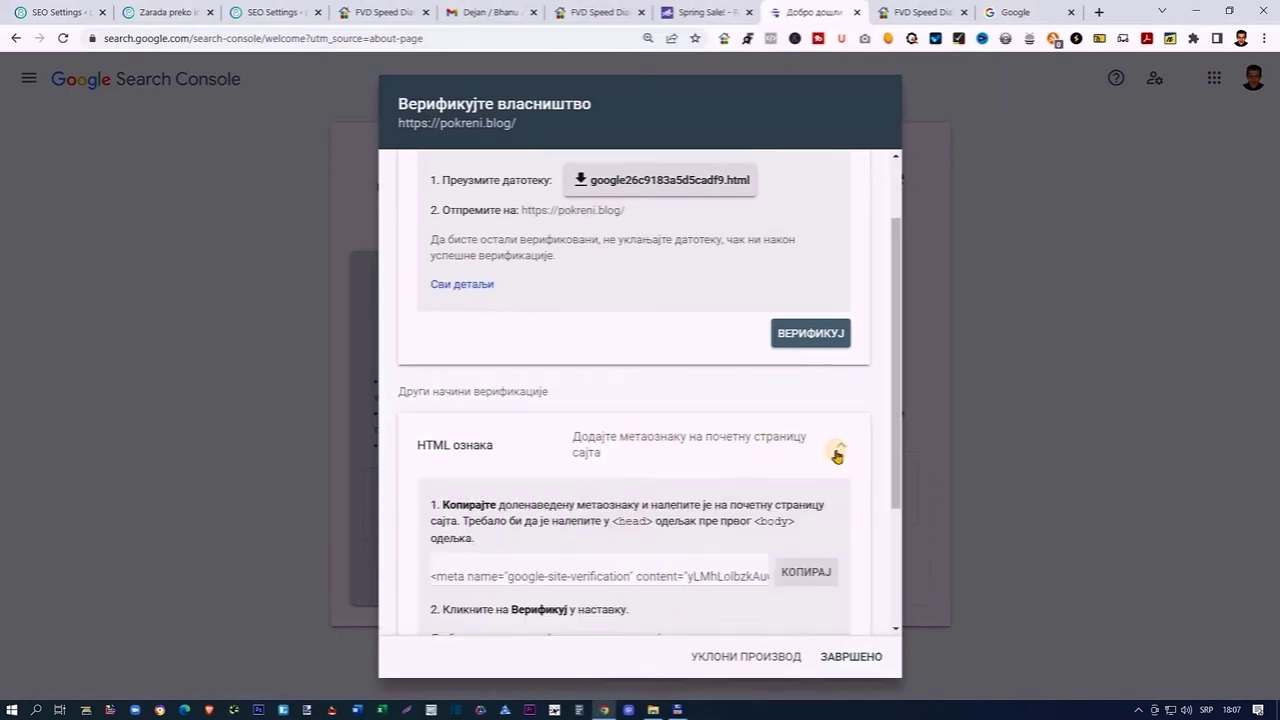
pyautogui.scroll(-2, 780, 400)
pyautogui.click(805, 352)
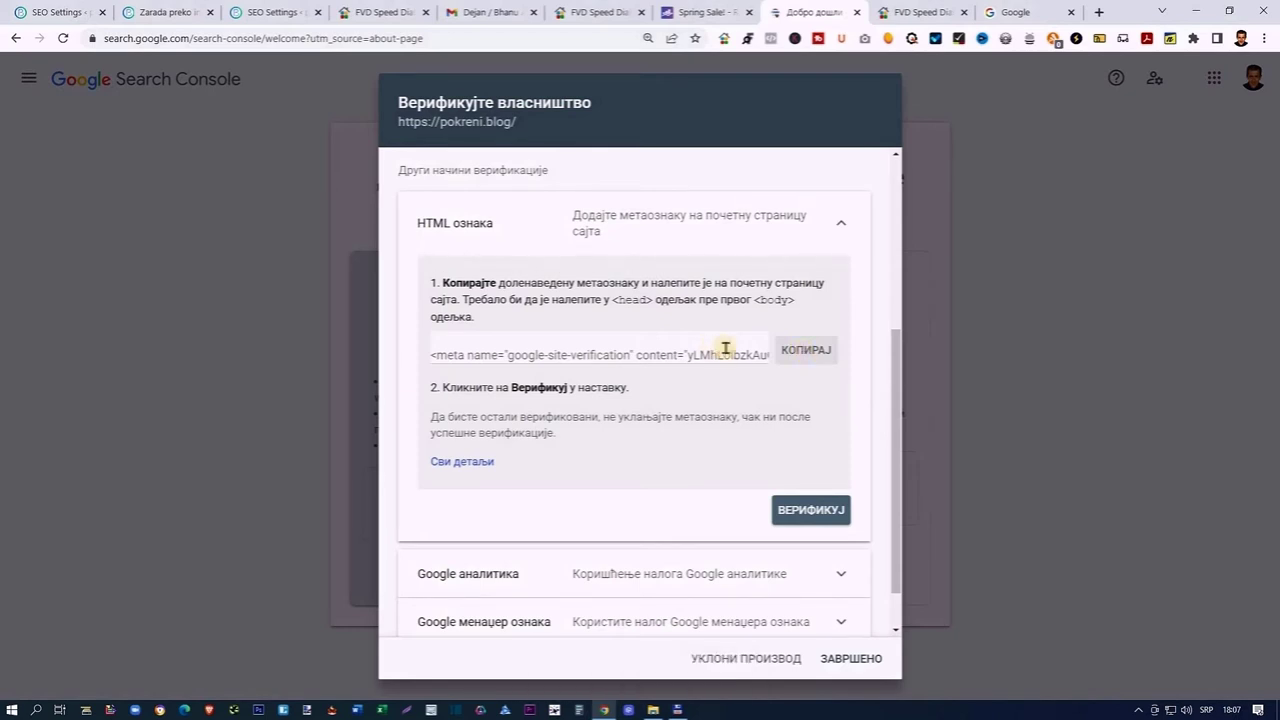
# Paste the copied verification tag as the Google Search Console code in Rank Math's Webmaster Tools settings and save the changes.
pyautogui.hotkey('ctrl', '1')
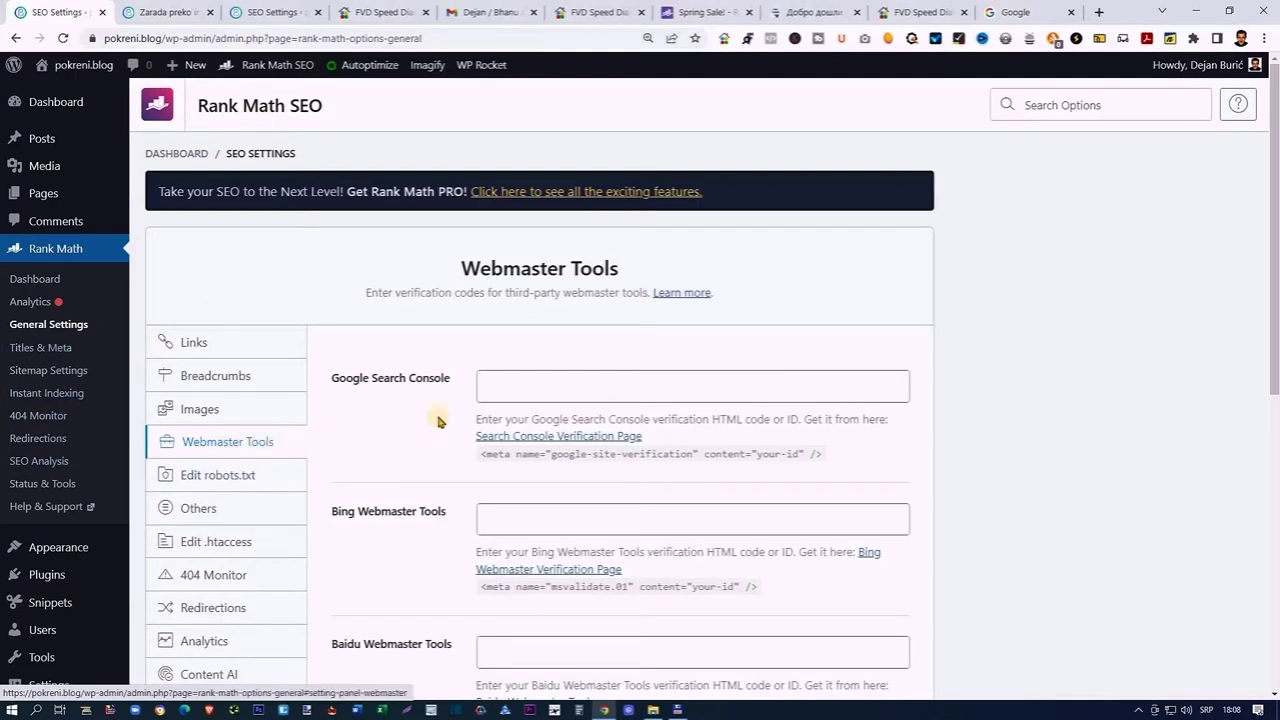
pyautogui.click(498, 389)
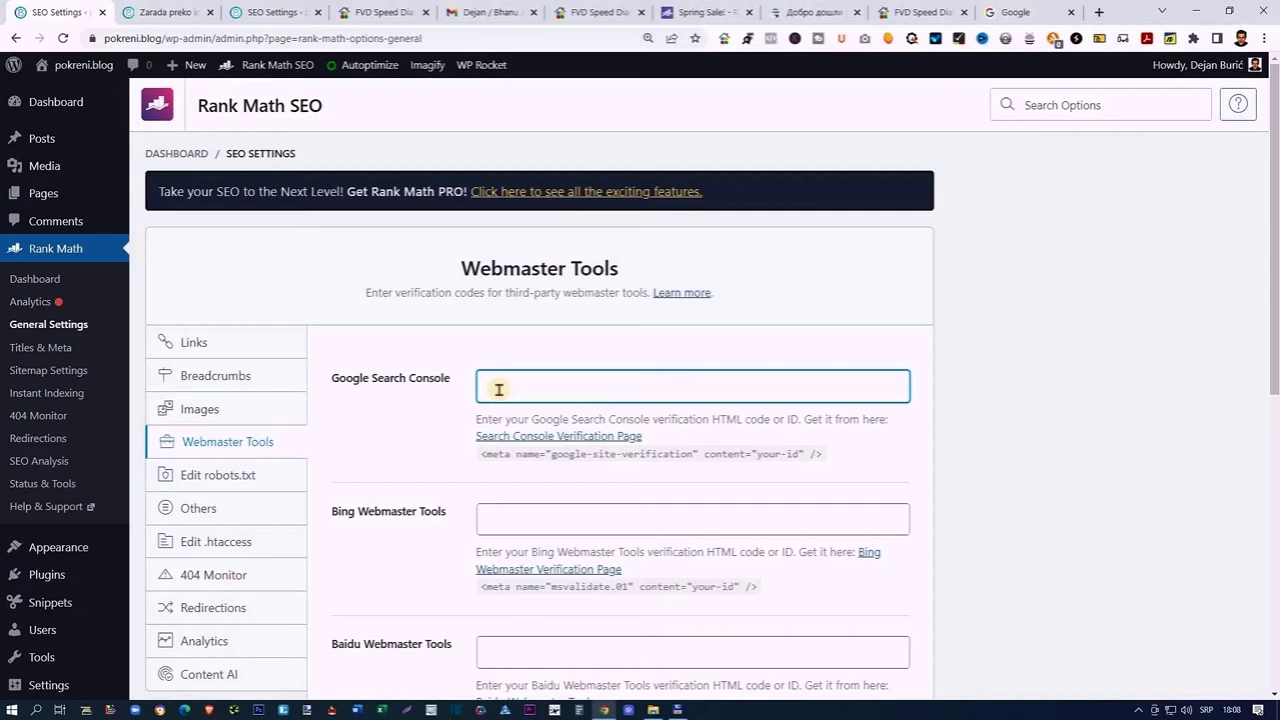
pyautogui.hotkey('ctrl', 'v')
pyautogui.scroll(-6, 963, 423)
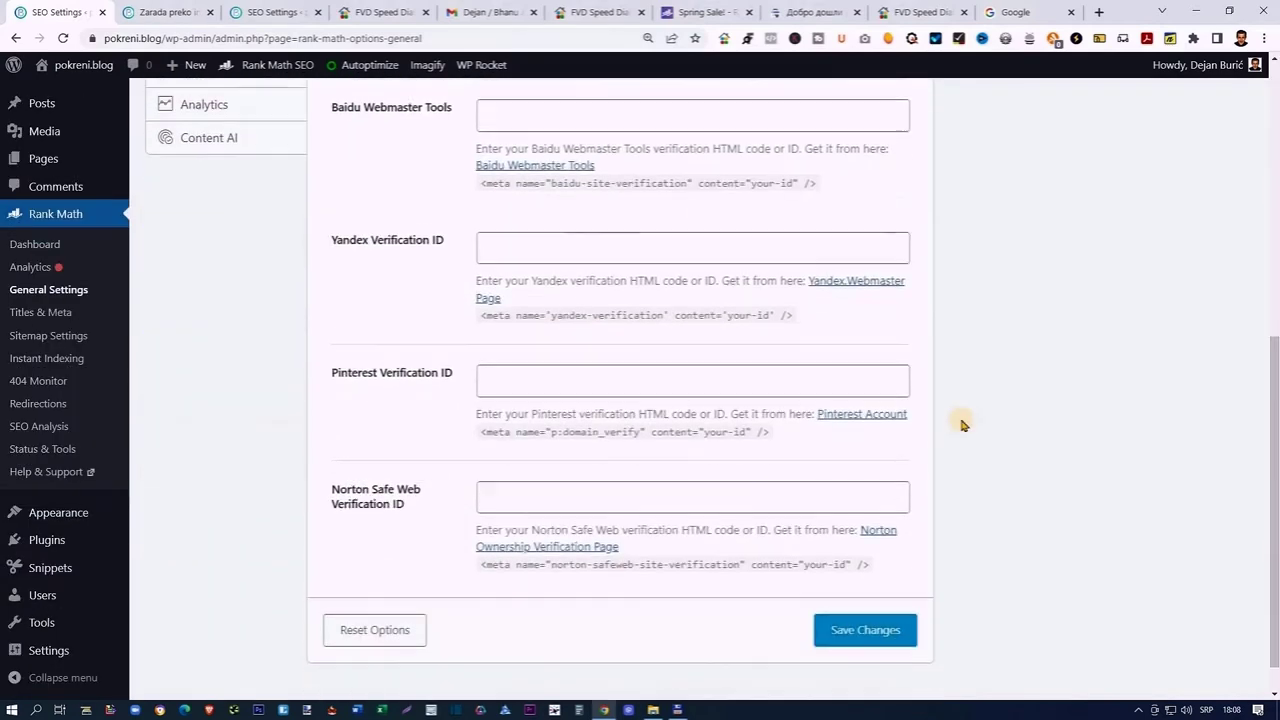
pyautogui.click(884, 594)
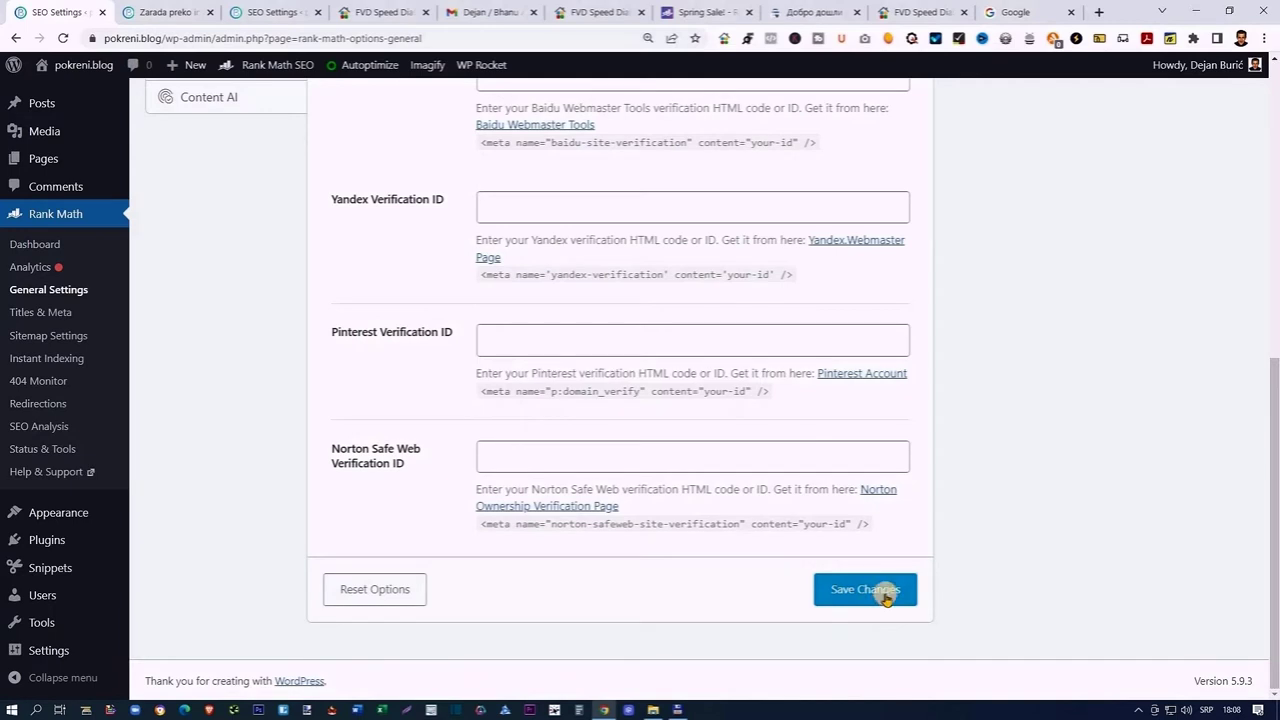
pyautogui.click(812, 12)
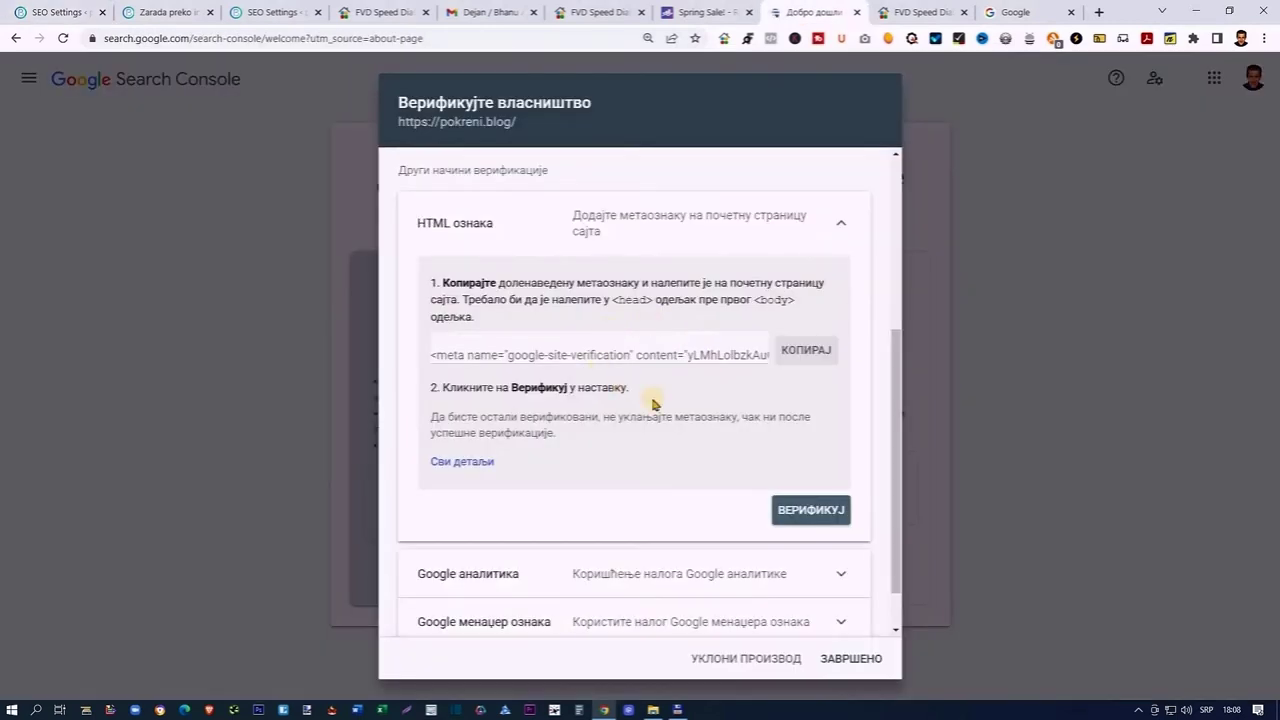
pyautogui.click(815, 510)
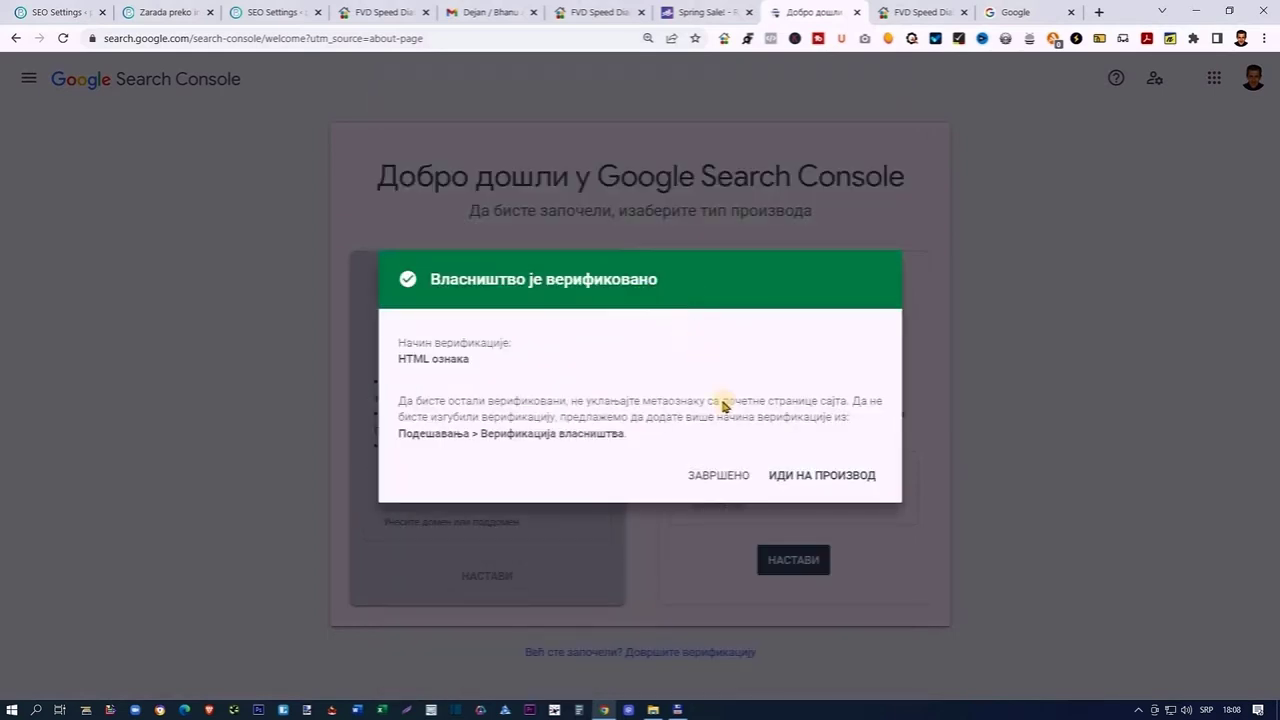
pyautogui.click(822, 477)
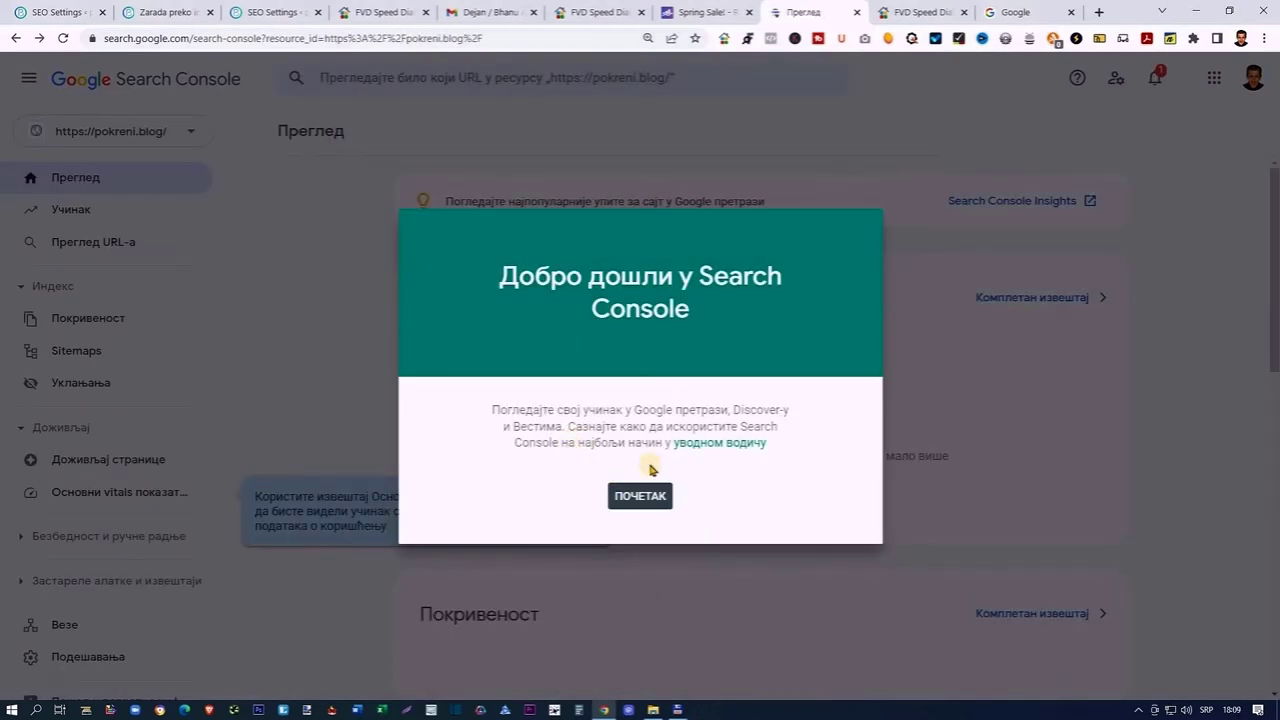
pyautogui.click(639, 496)
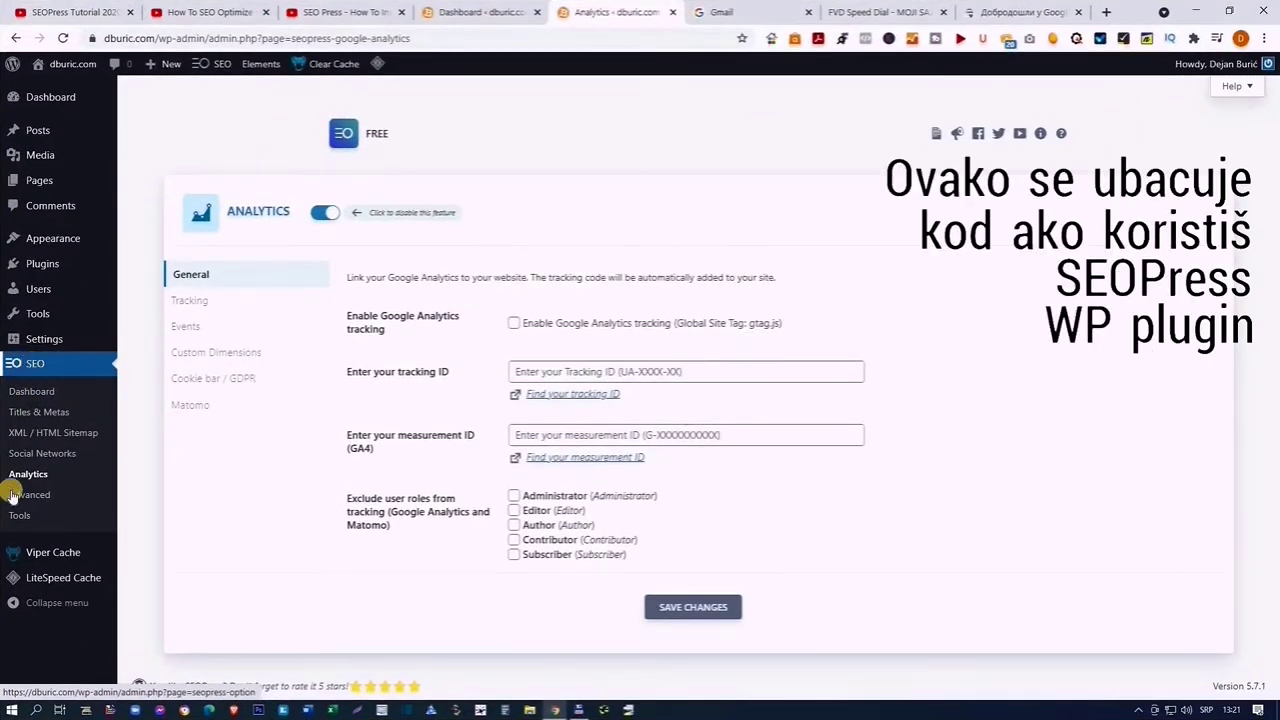
# On dburic.com, enter the verification meta tag as the Google site verification value in SEOPress's Advanced settings and save the changes.
pyautogui.click(27, 497)
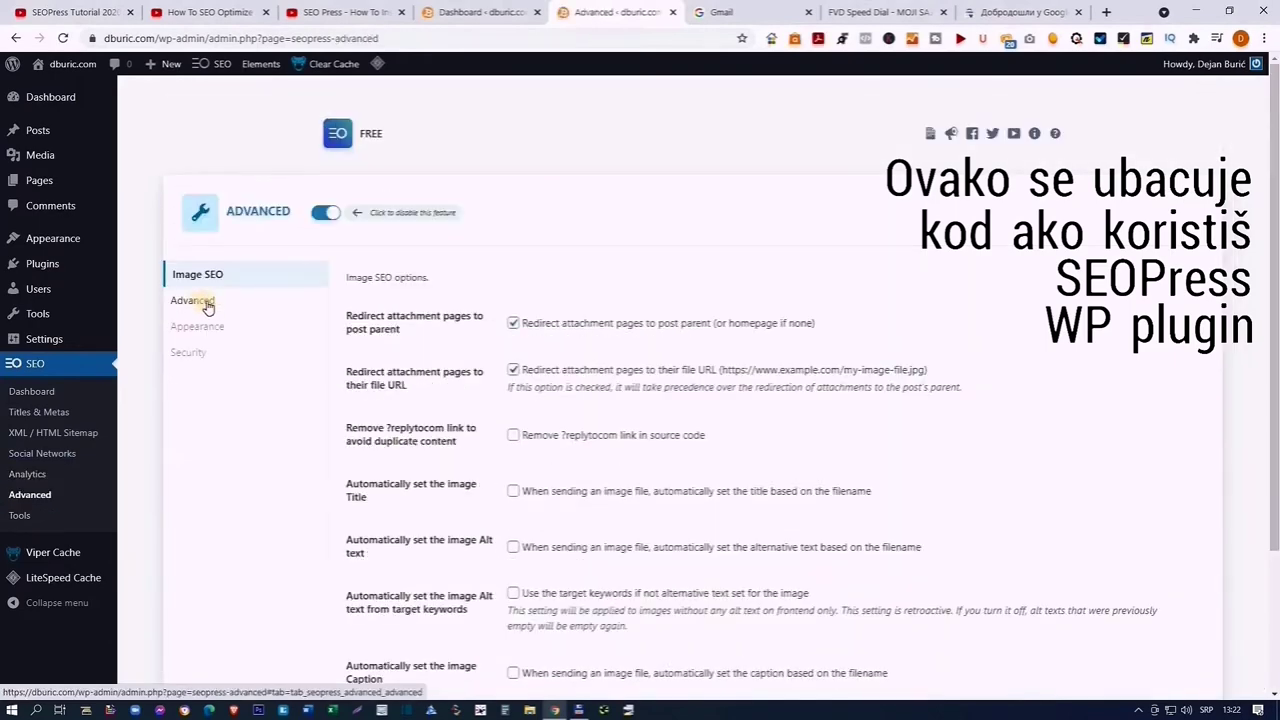
pyautogui.click(204, 303)
pyautogui.scroll(-4, 340, 380)
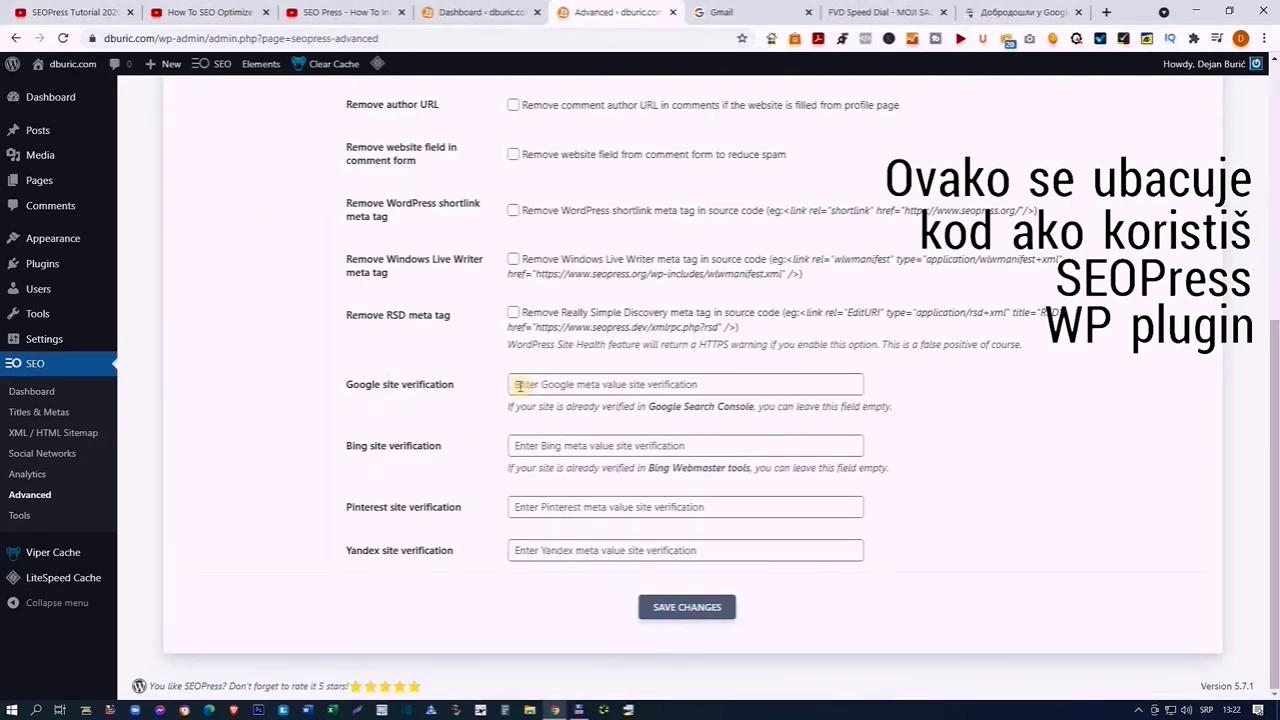
pyautogui.click(518, 385)
pyautogui.write('<meta name="google-site-verification" content="YoddSvrVF2PVH5OZTK9opK6DkKwIVz6lqdTl6znVZE" />')
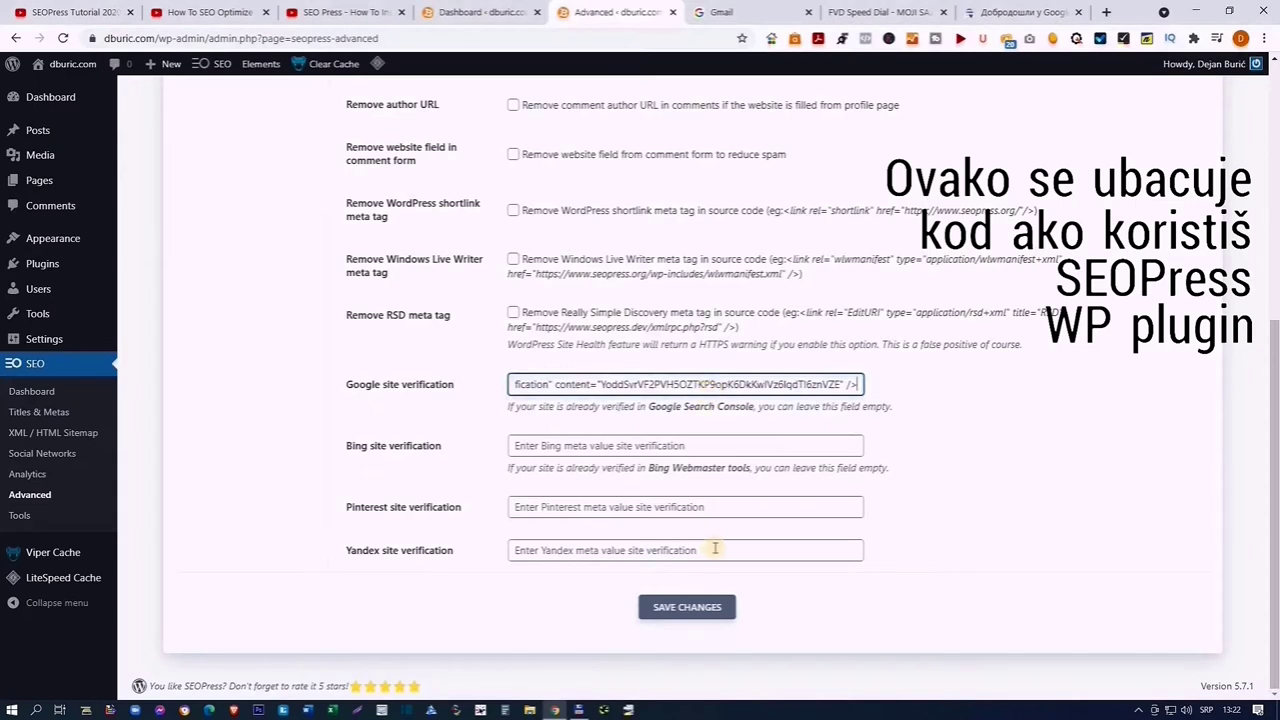
pyautogui.click(689, 607)
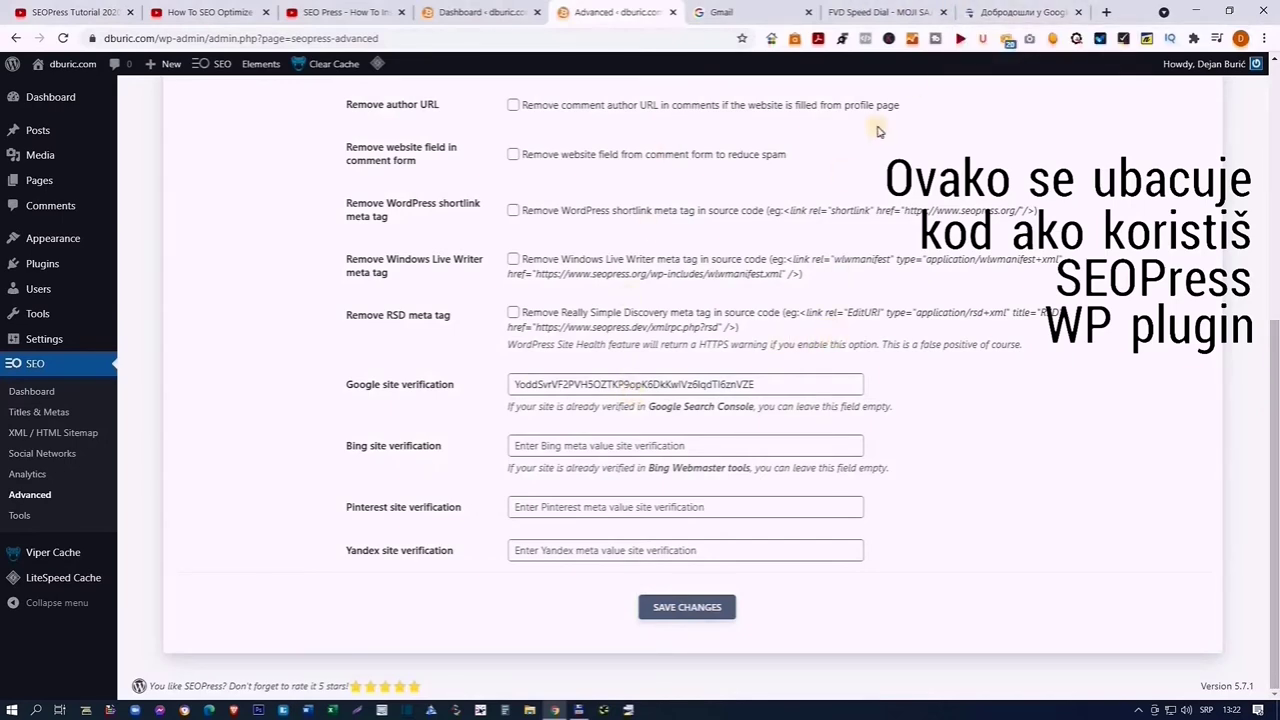
pyautogui.click(1005, 14)
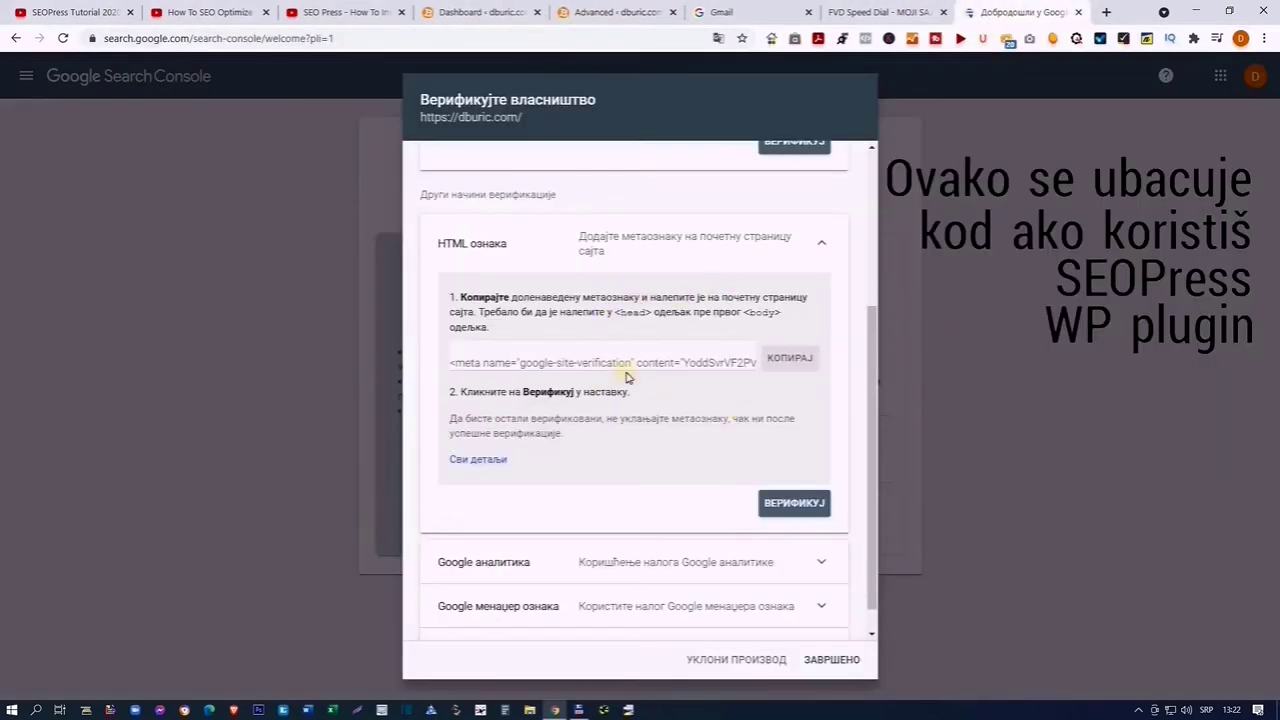
pyautogui.click(790, 505)
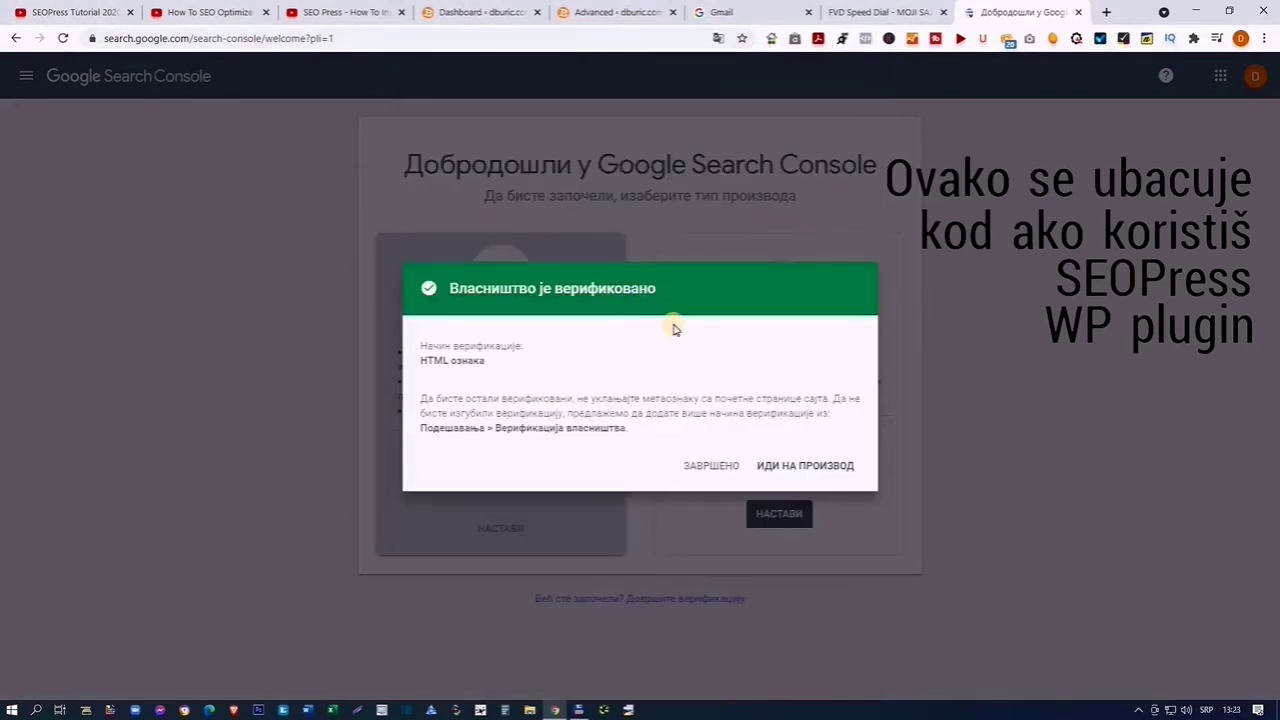
pyautogui.click(813, 470)
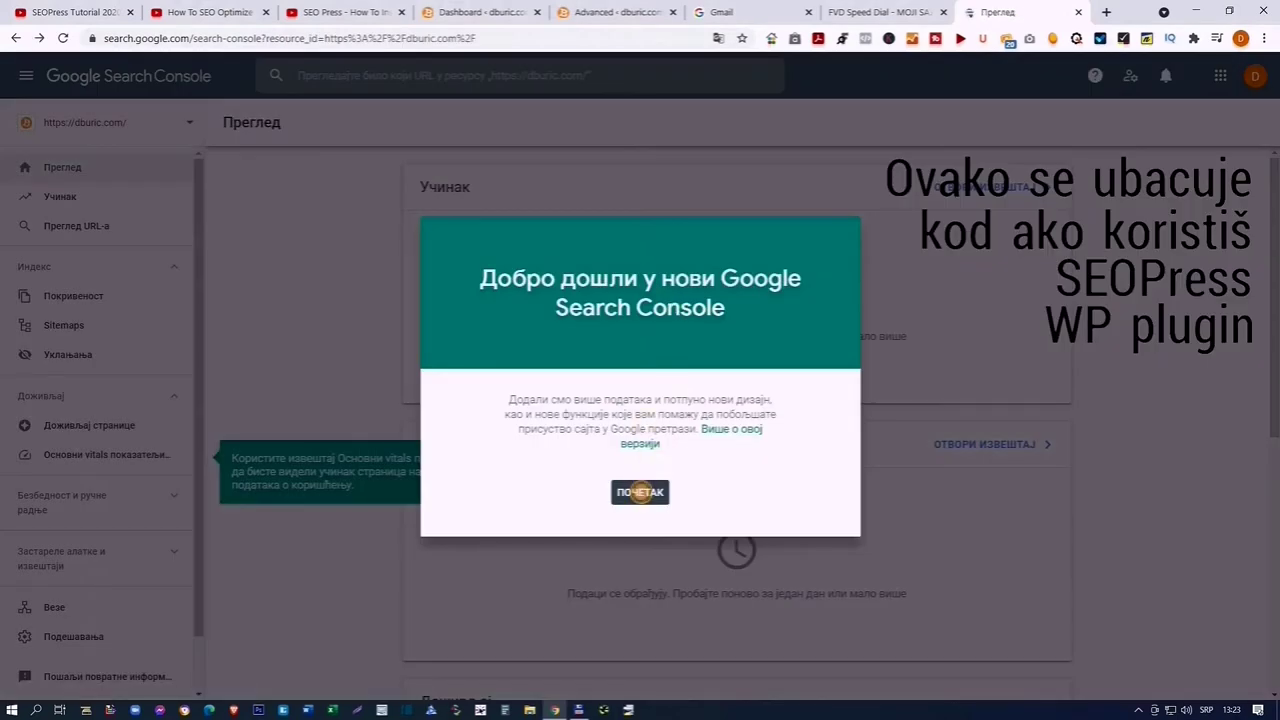
pyautogui.click(640, 492)
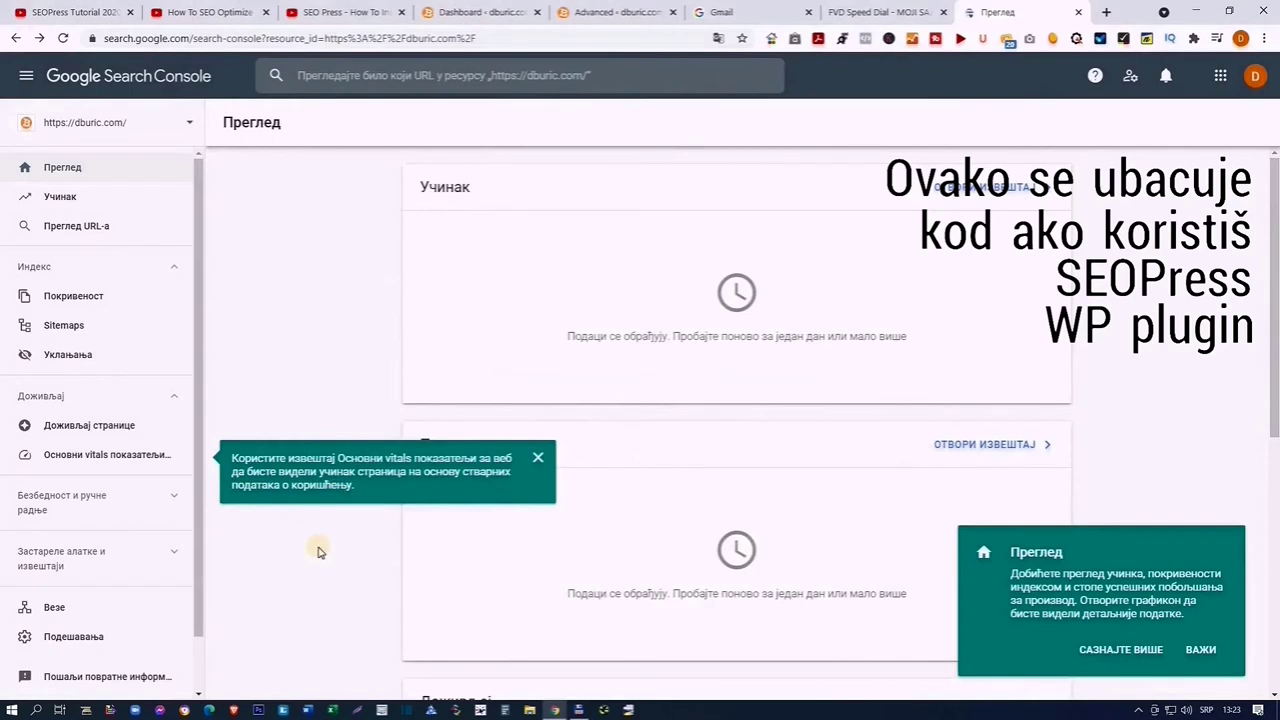
pyautogui.click(1044, 571)
pyautogui.click(538, 458)
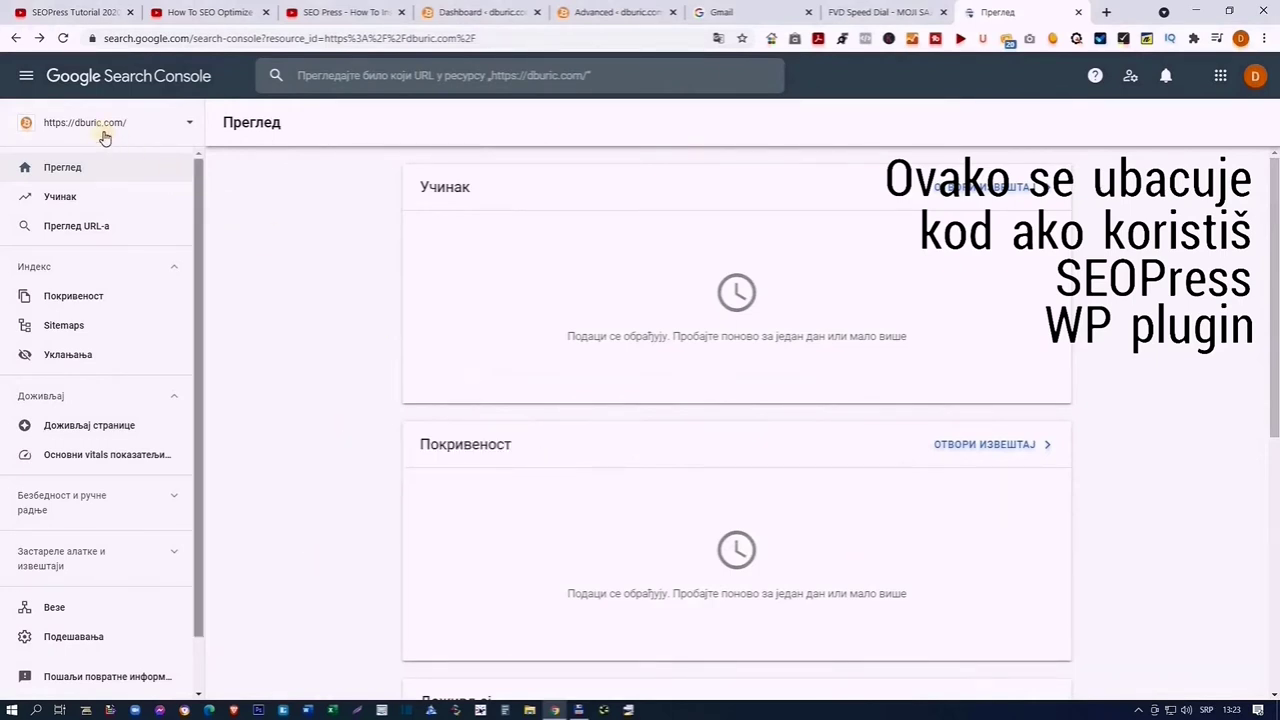
pyautogui.click(191, 123)
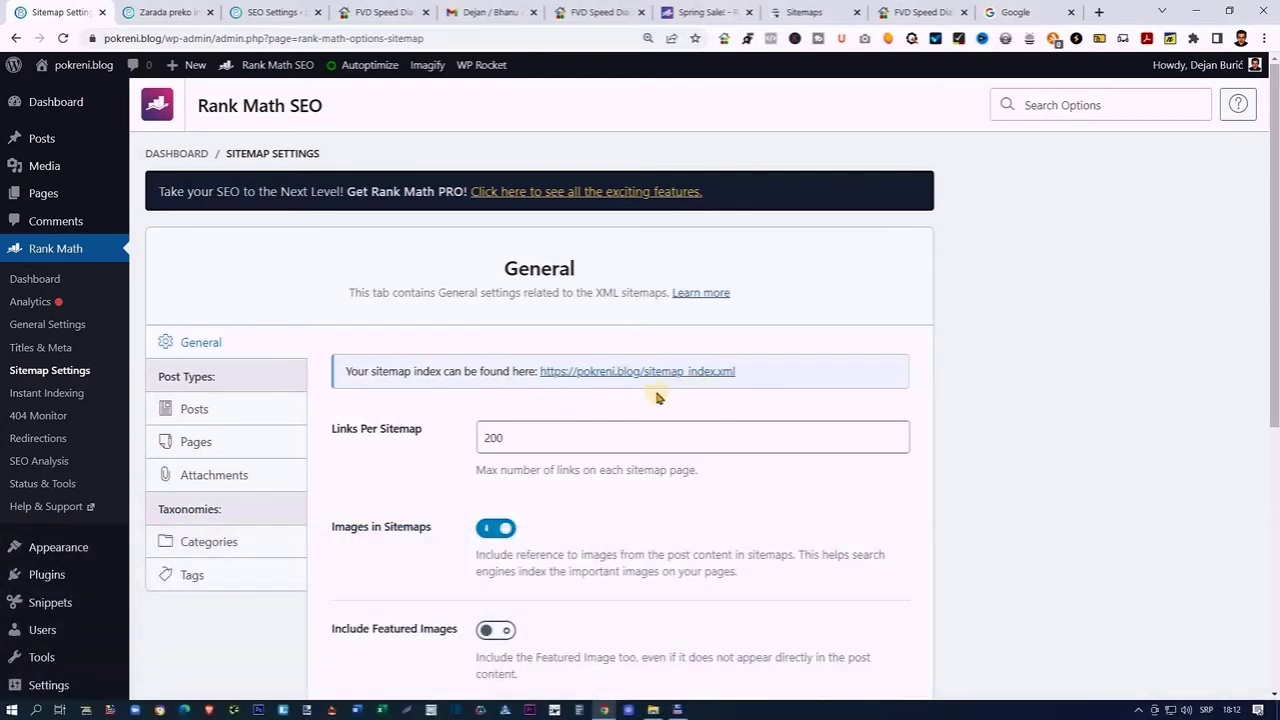
# Open the pokreni.blog sitemap index, sitemap_index.xml, from Rank Math's Sitemap Settings in a new tab.
pyautogui.rightClick(662, 375)
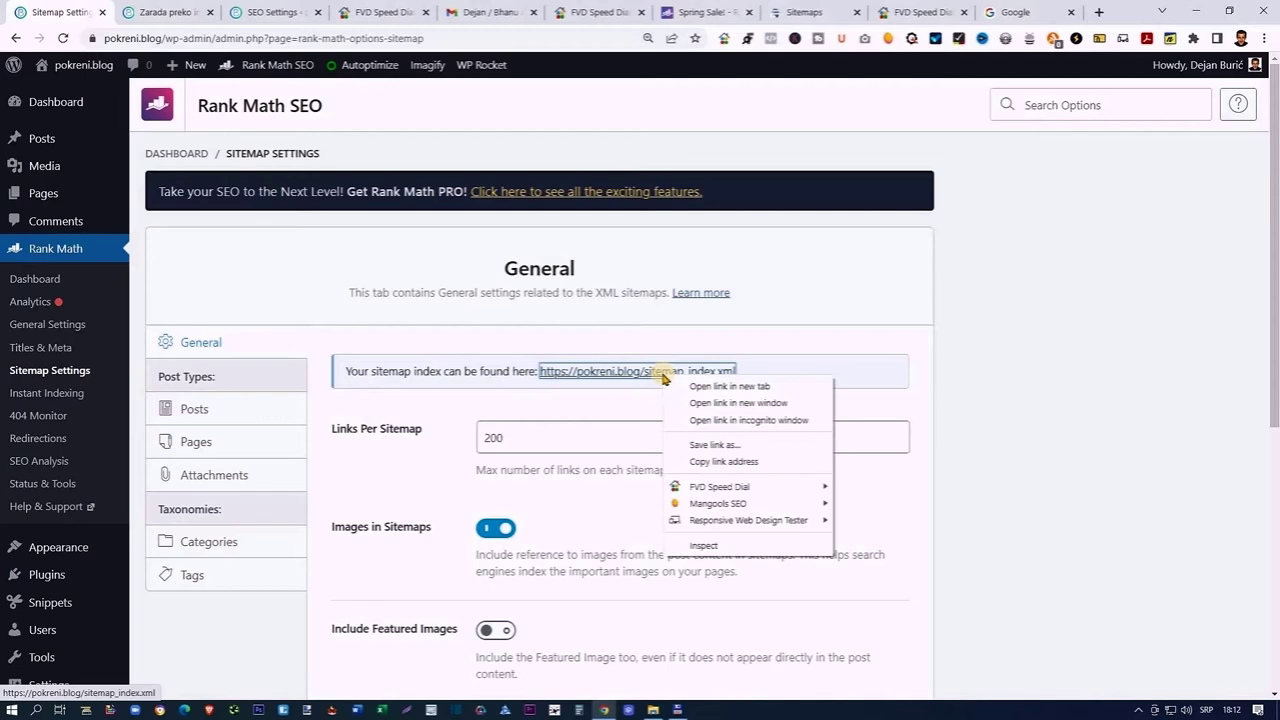
pyautogui.click(729, 386)
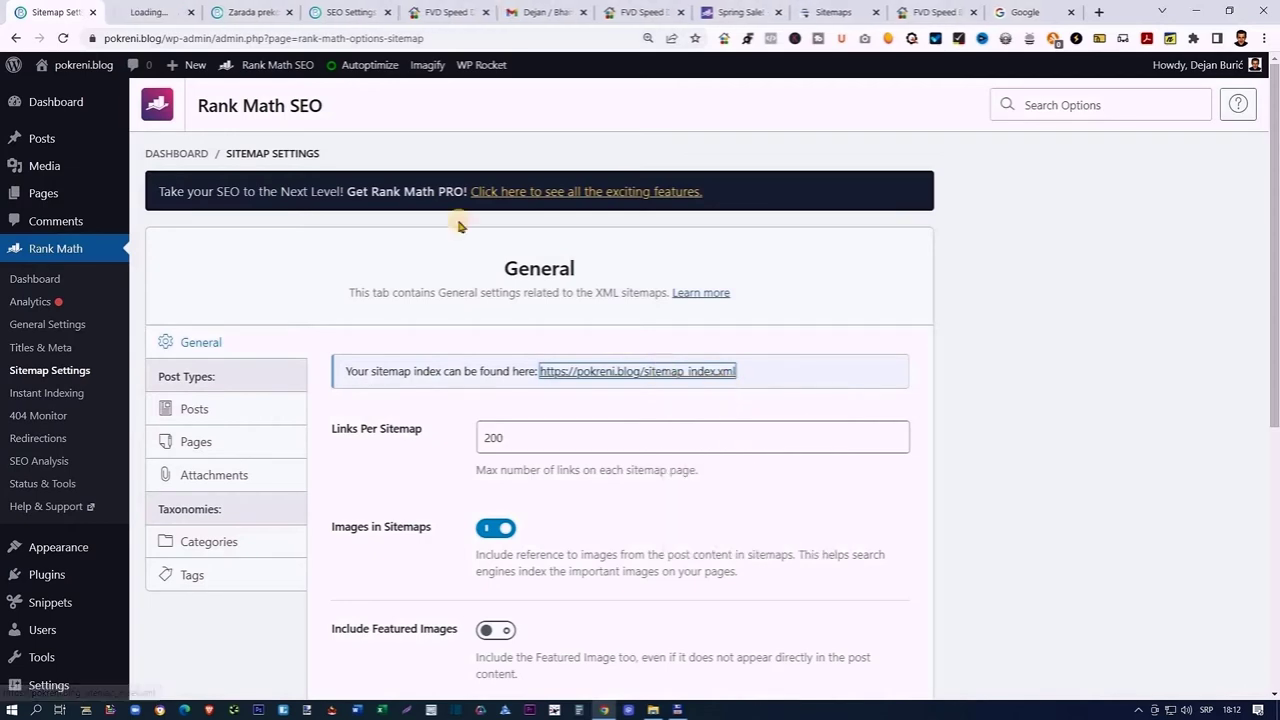
pyautogui.click(168, 13)
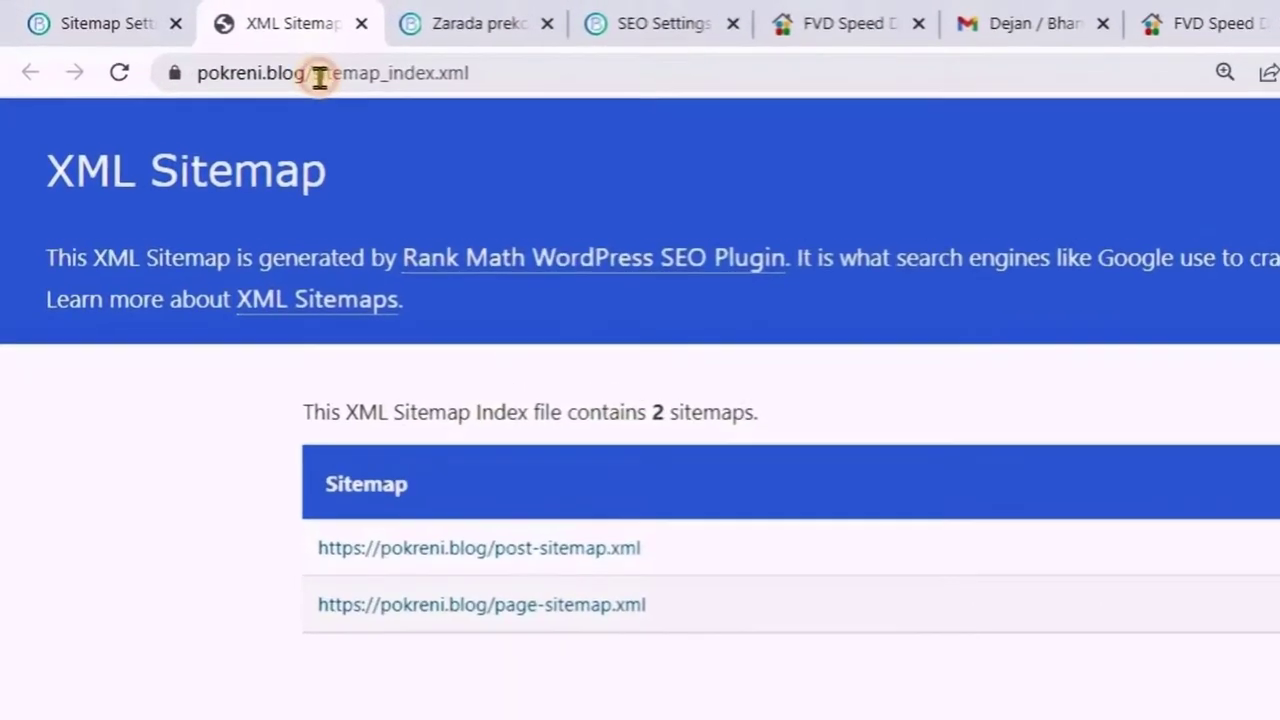
pyautogui.moveTo(179, 42); pyautogui.dragTo(251, 42)
pyautogui.moveTo(589, 99); pyautogui.dragTo(609, 137)
pyautogui.hotkey('ctrl', 'c')
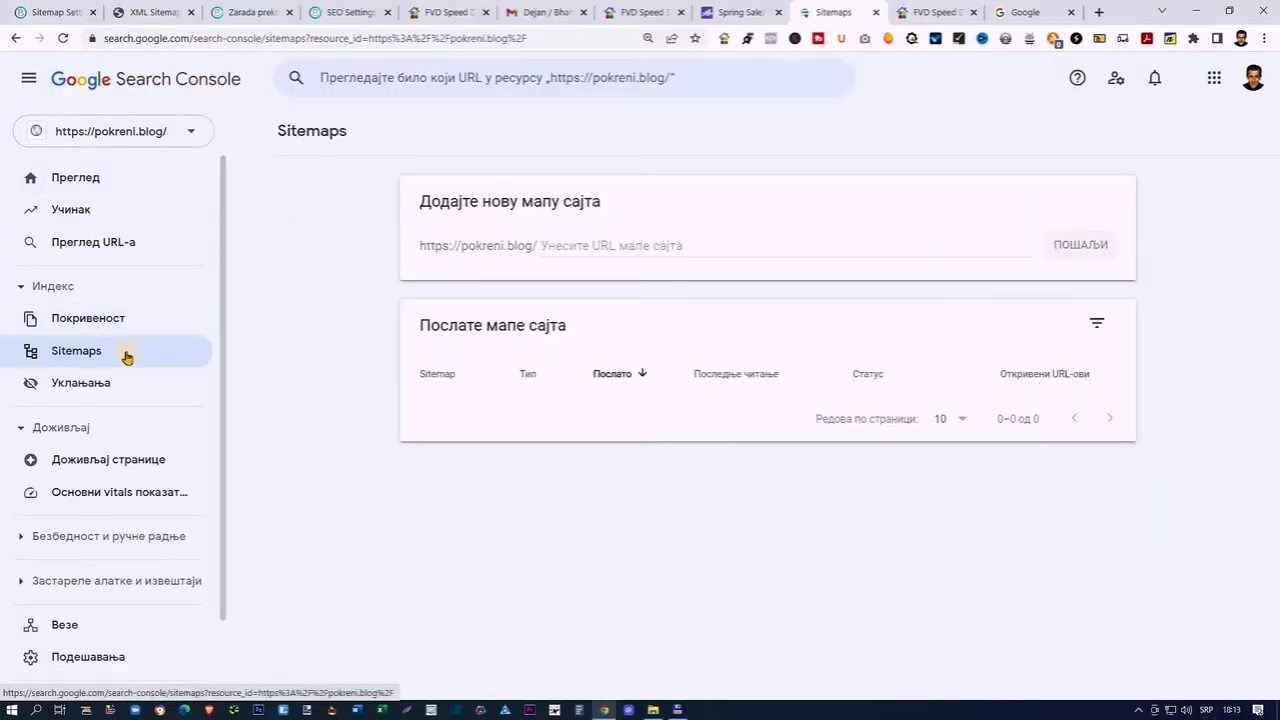
pyautogui.click(550, 245)
pyautogui.hotkey('ctrl', 'v')
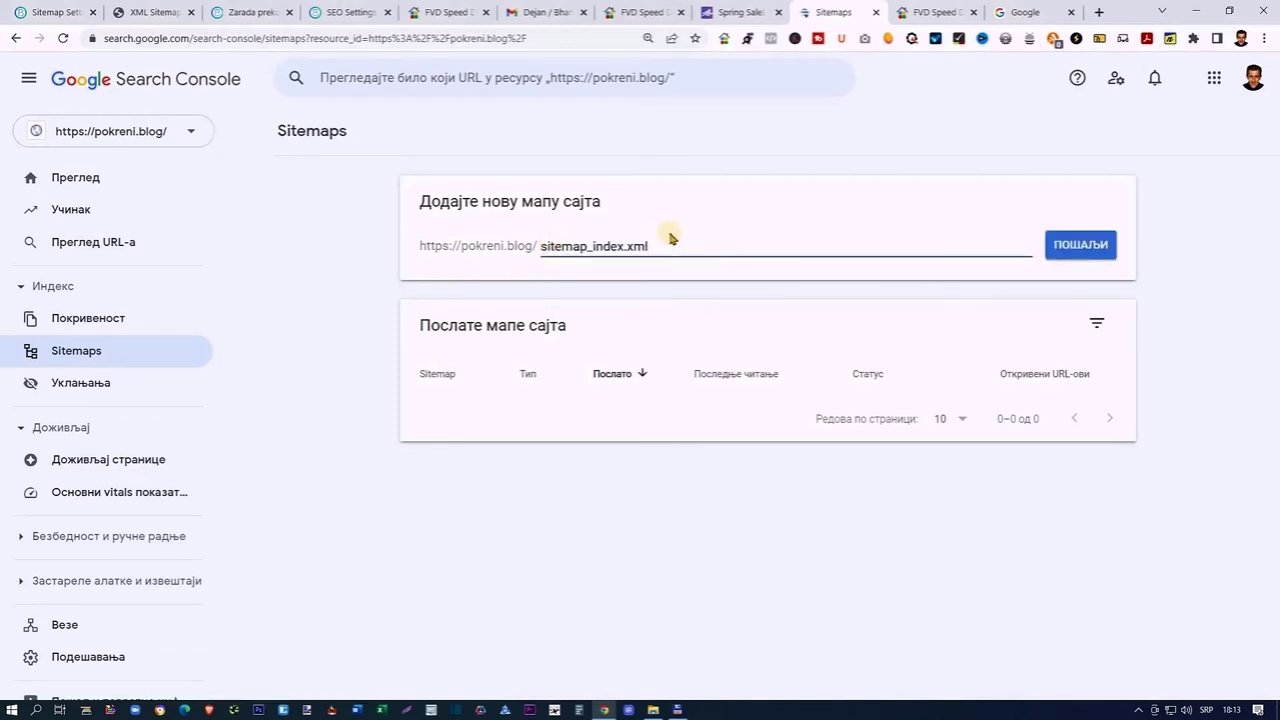
pyautogui.click(1073, 248)
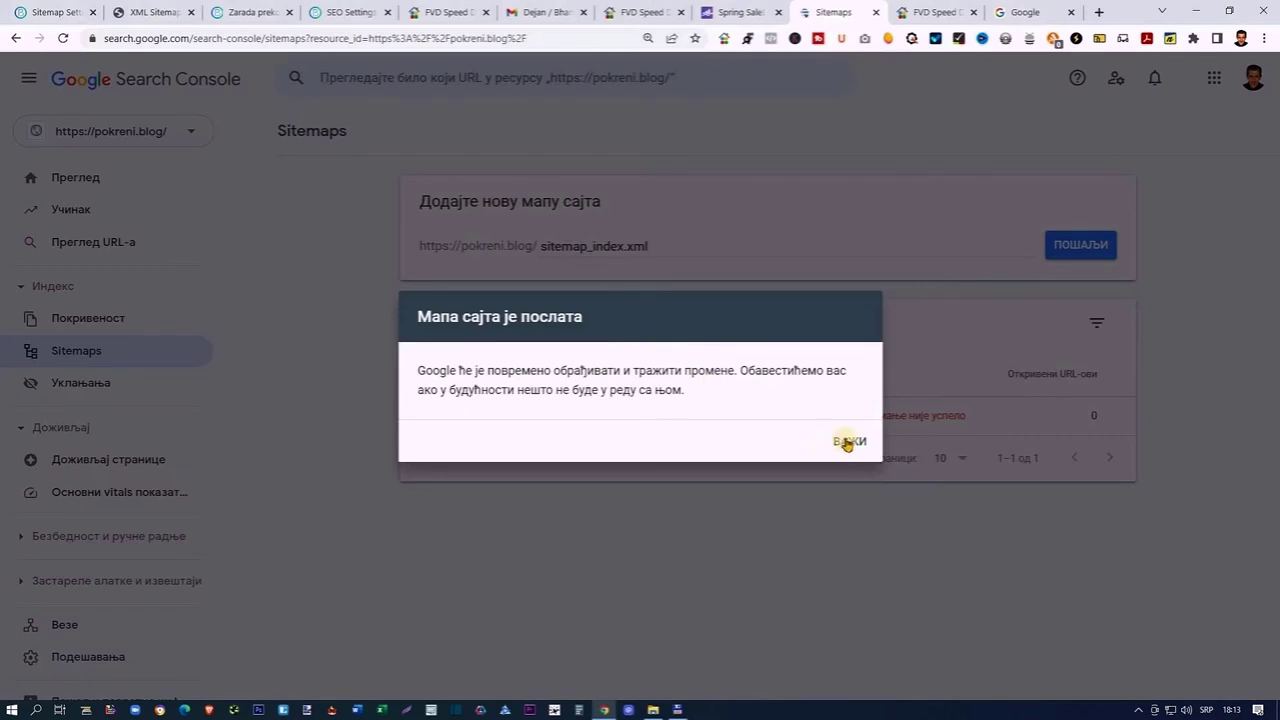
pyautogui.click(847, 441)
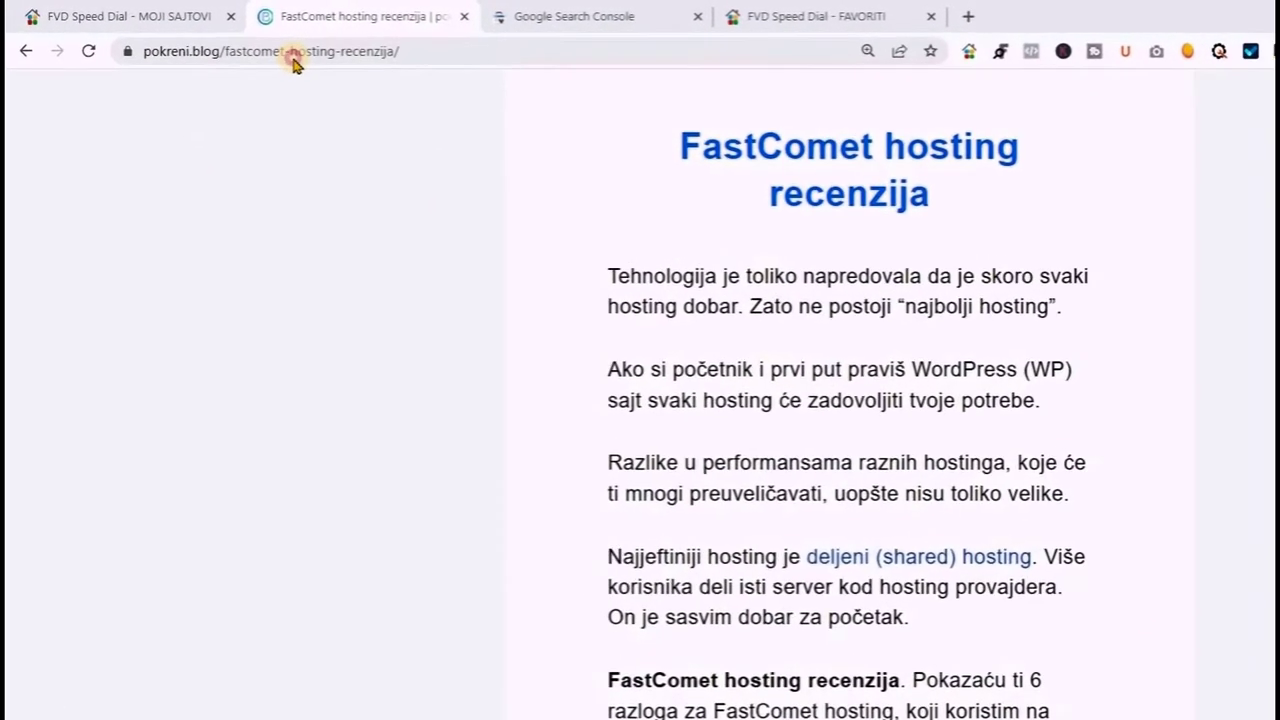
# Copy the URL of the FastComet hosting recenzija article, and sign in to Google Search Console with the account's e-mail and password.
pyautogui.click(292, 55)
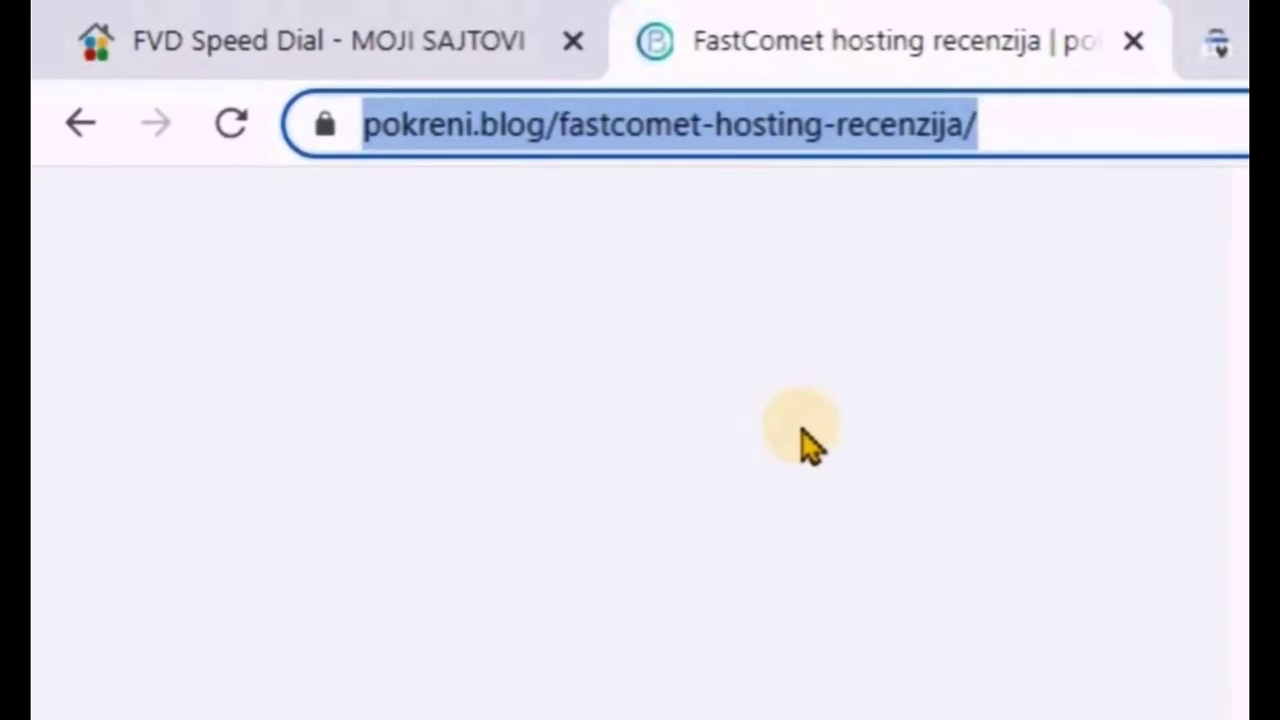
pyautogui.hotkey('ctrl', 'c')
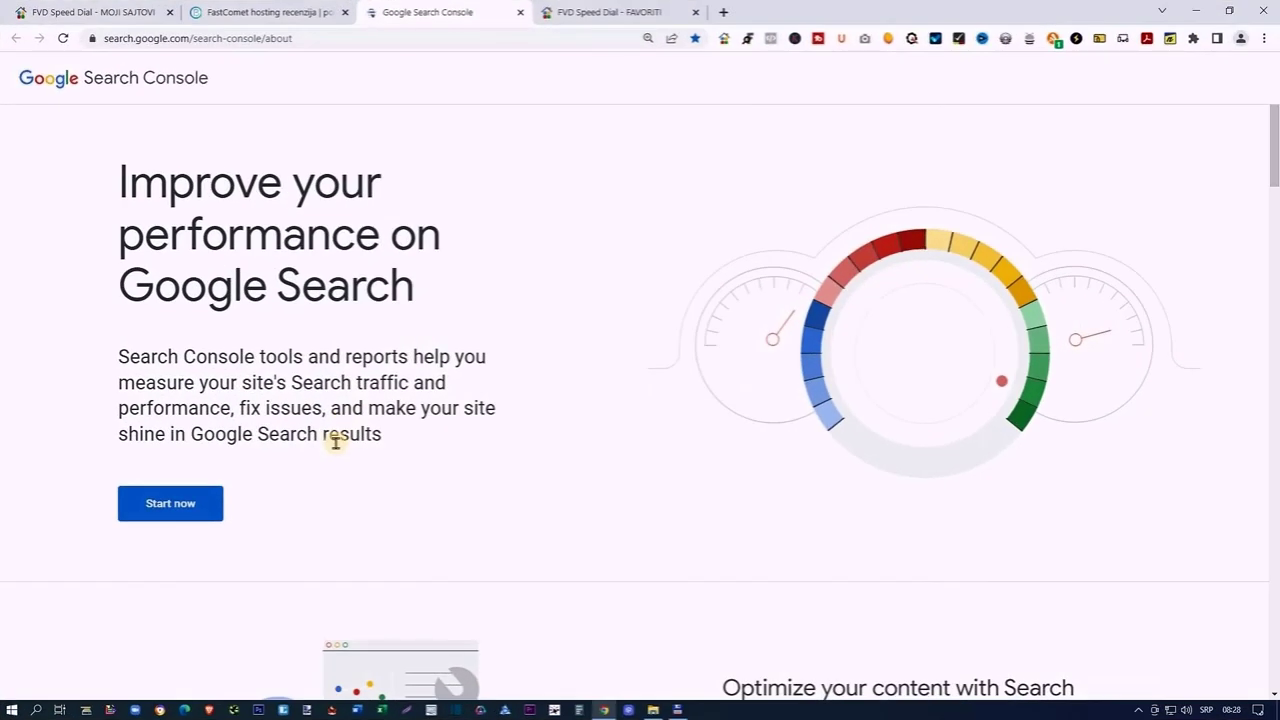
pyautogui.click(193, 505)
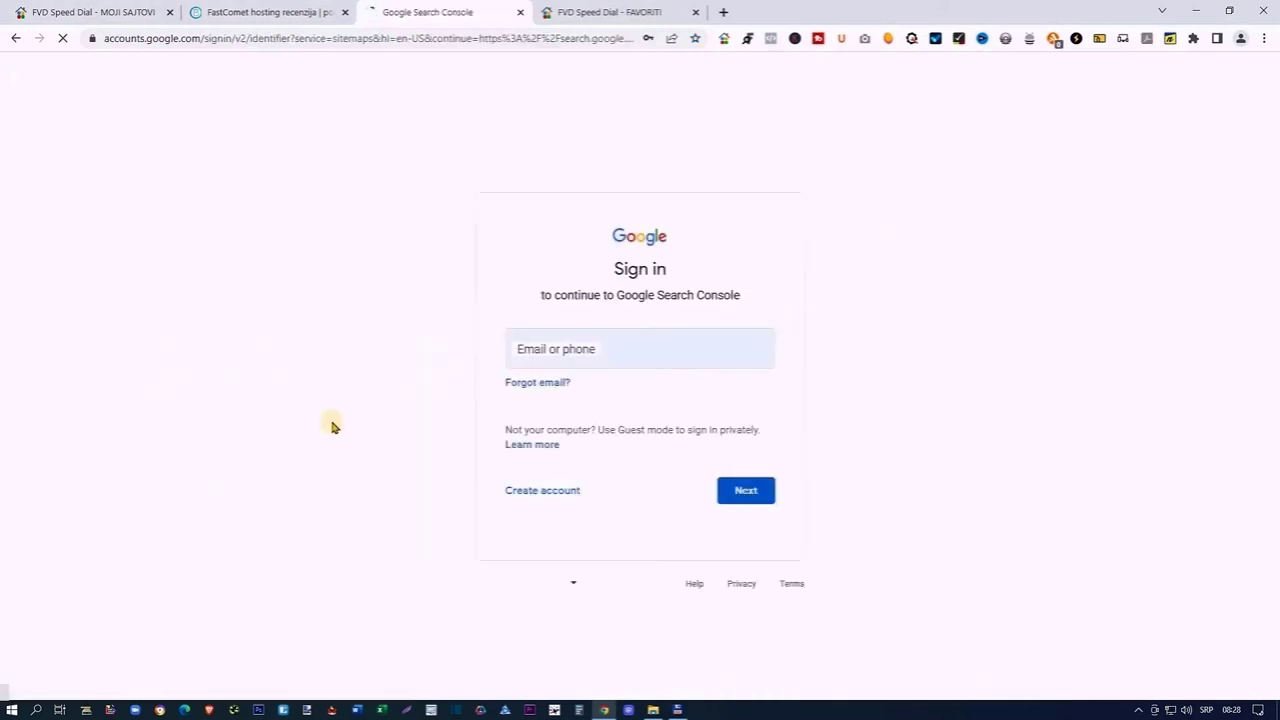
pyautogui.hotkey('ctrl', 'v')
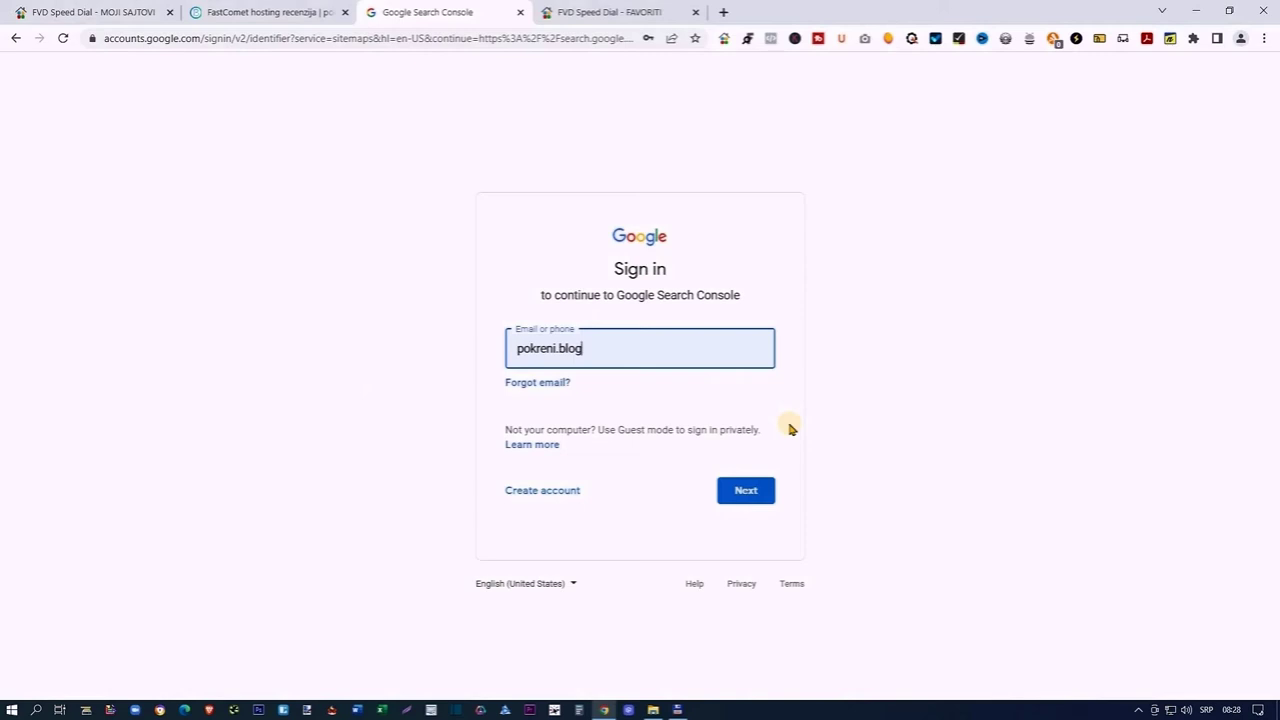
pyautogui.click(746, 490)
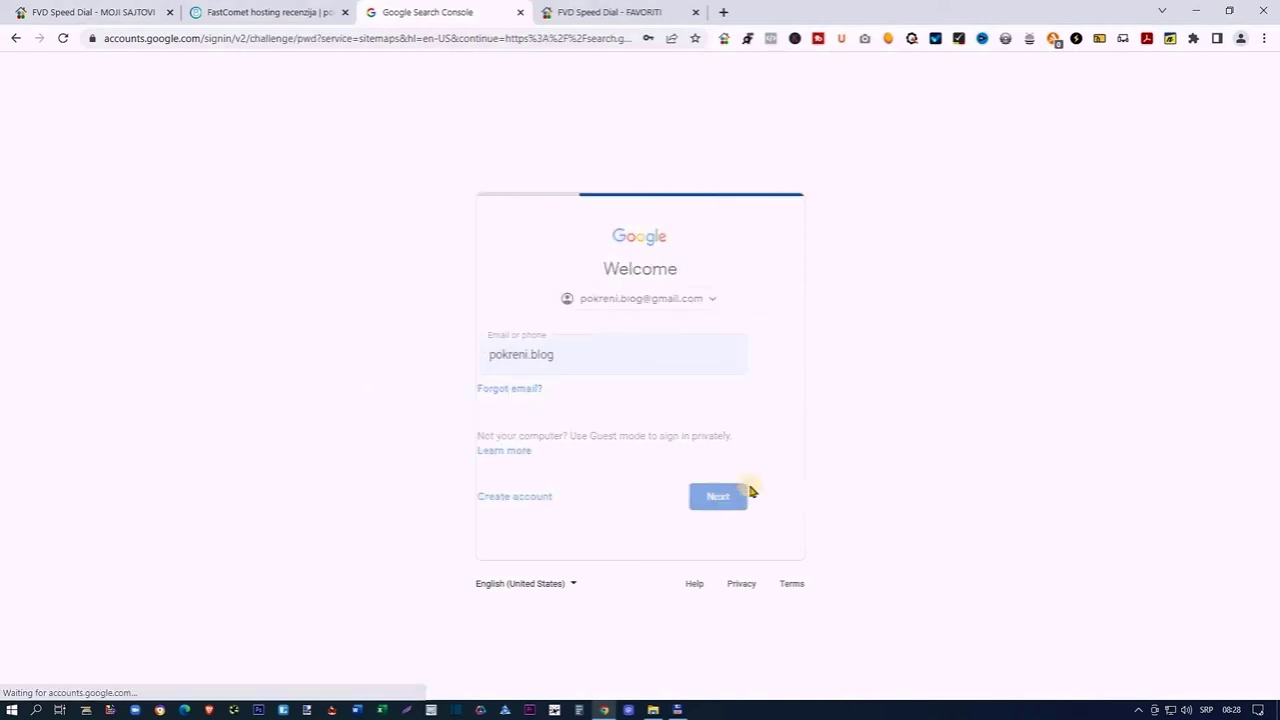
pyautogui.hotkey('ctrl', 'v')
pyautogui.click(750, 457)
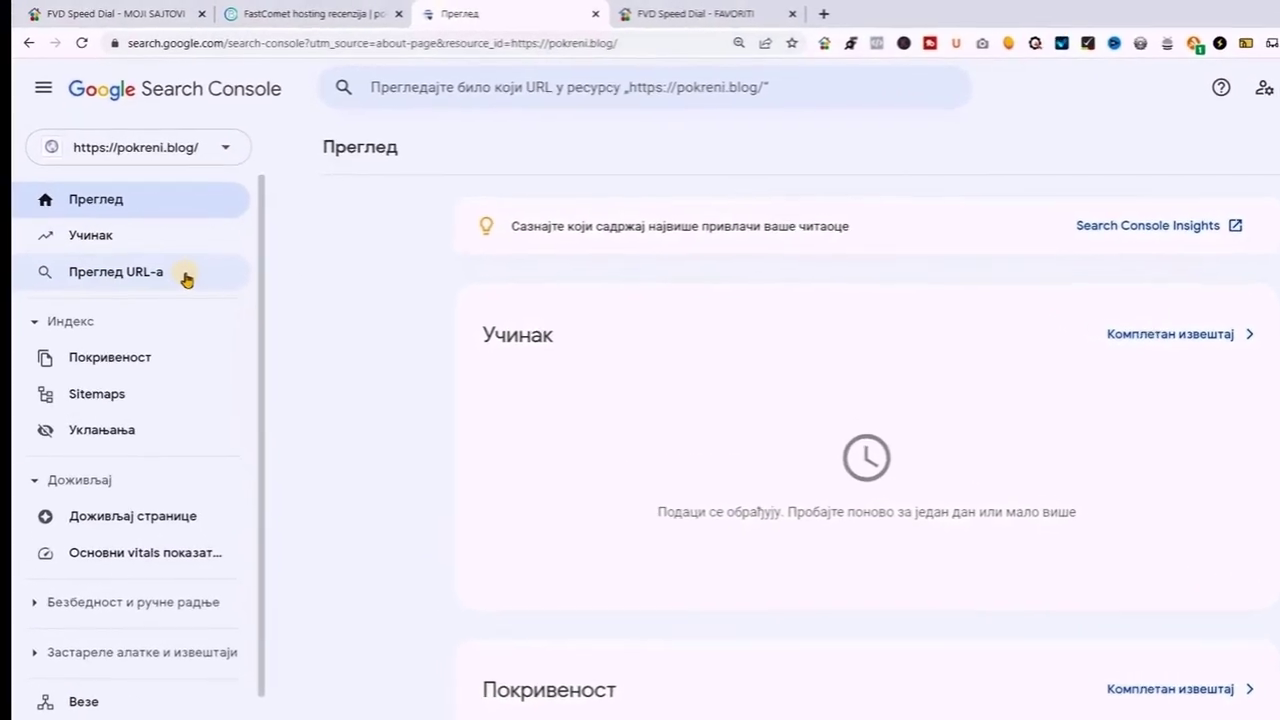
pyautogui.click(448, 102)
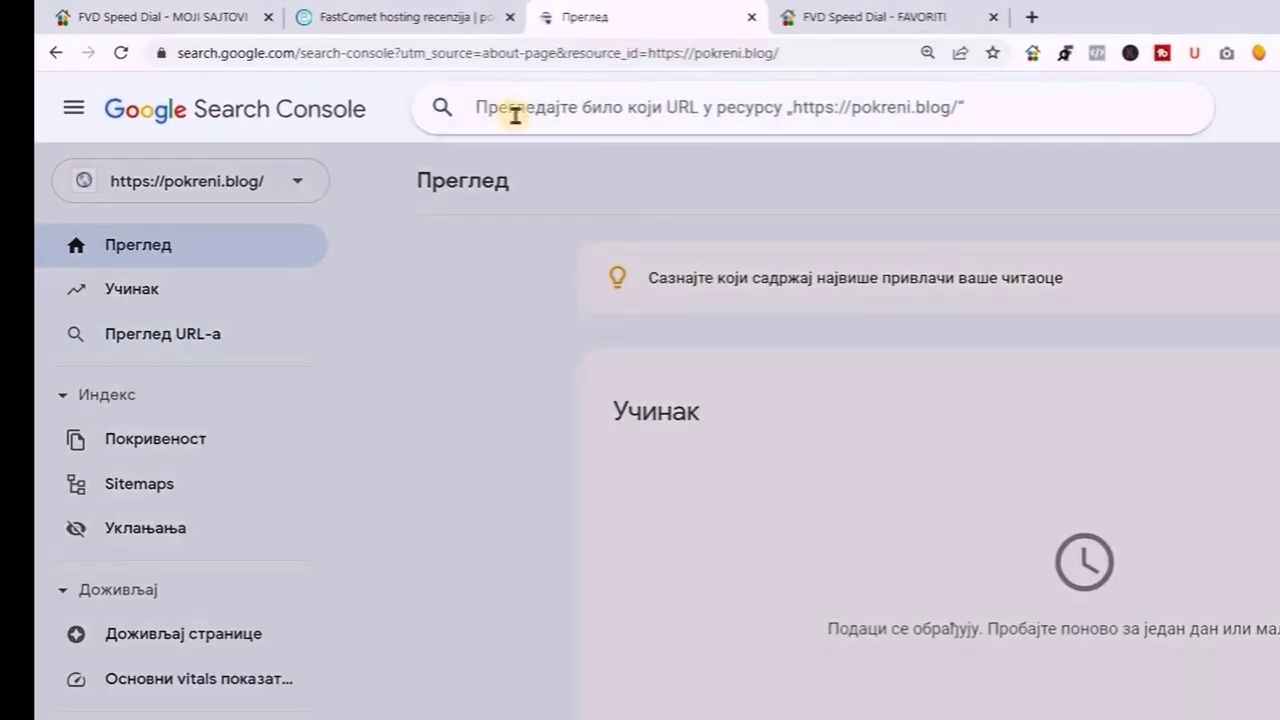
pyautogui.hotkey('ctrl', 'v')
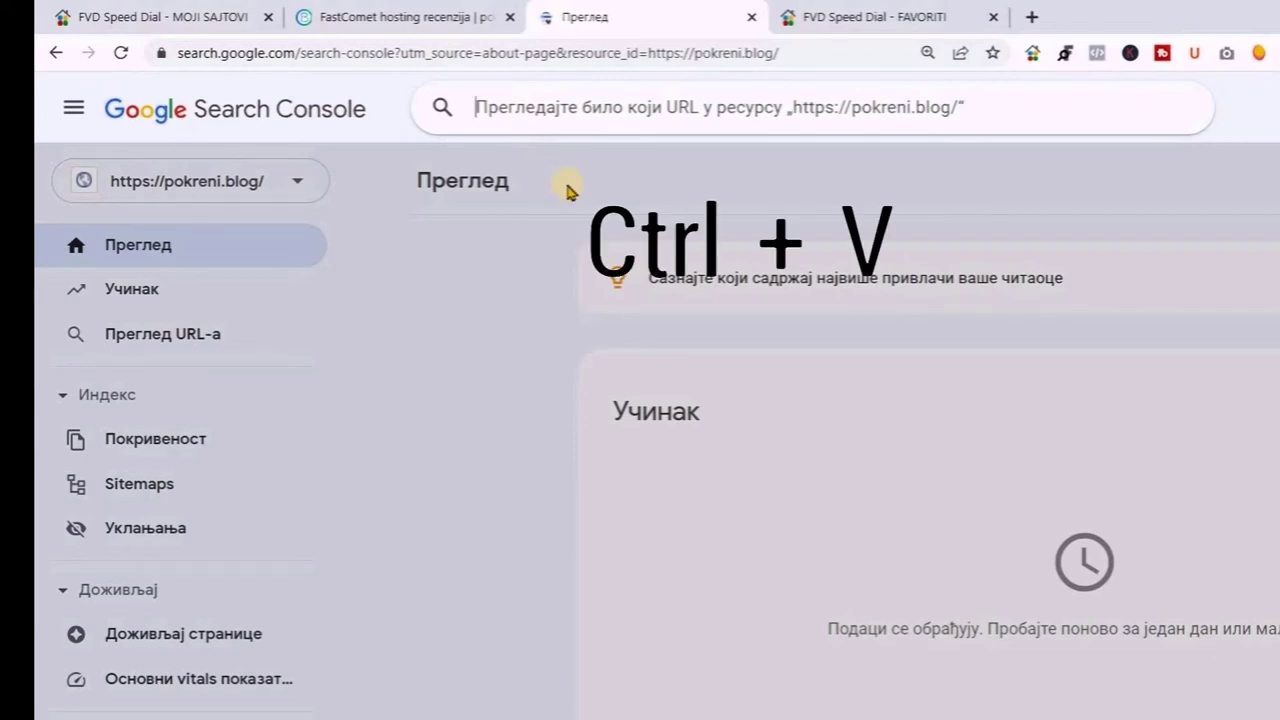
pyautogui.hotkey('ctrl', 'v')
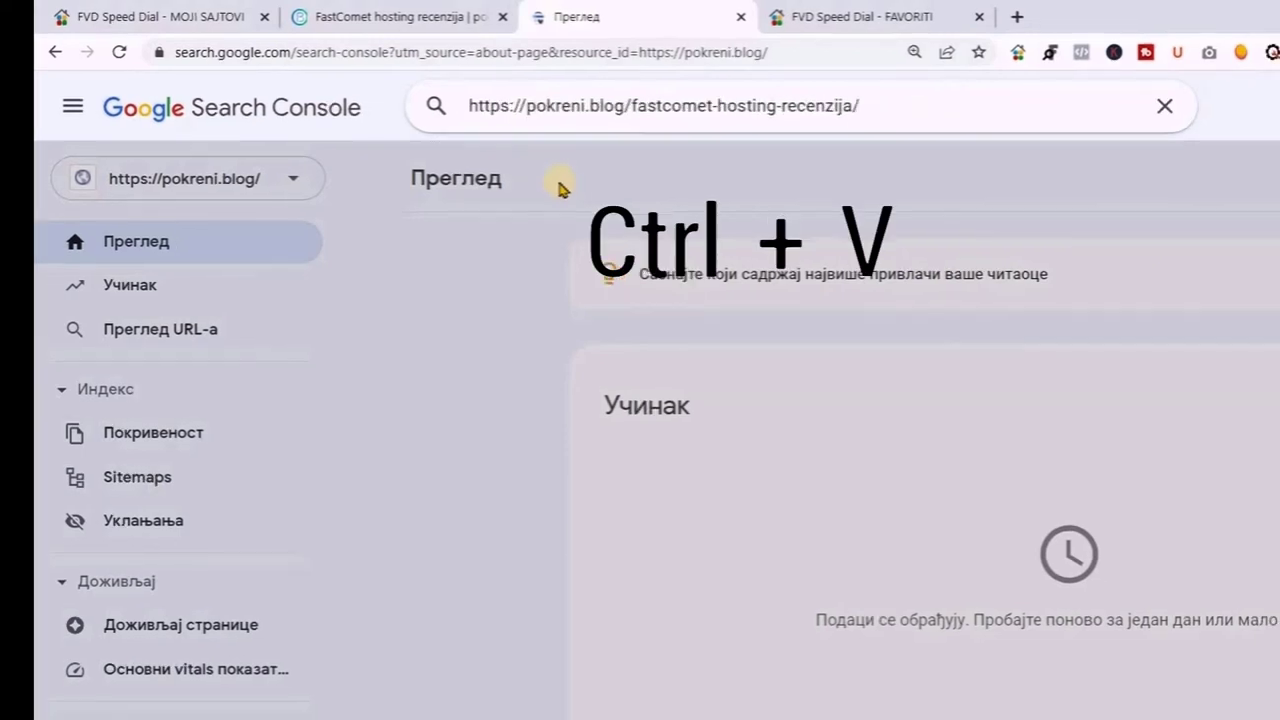
pyautogui.press('Return')
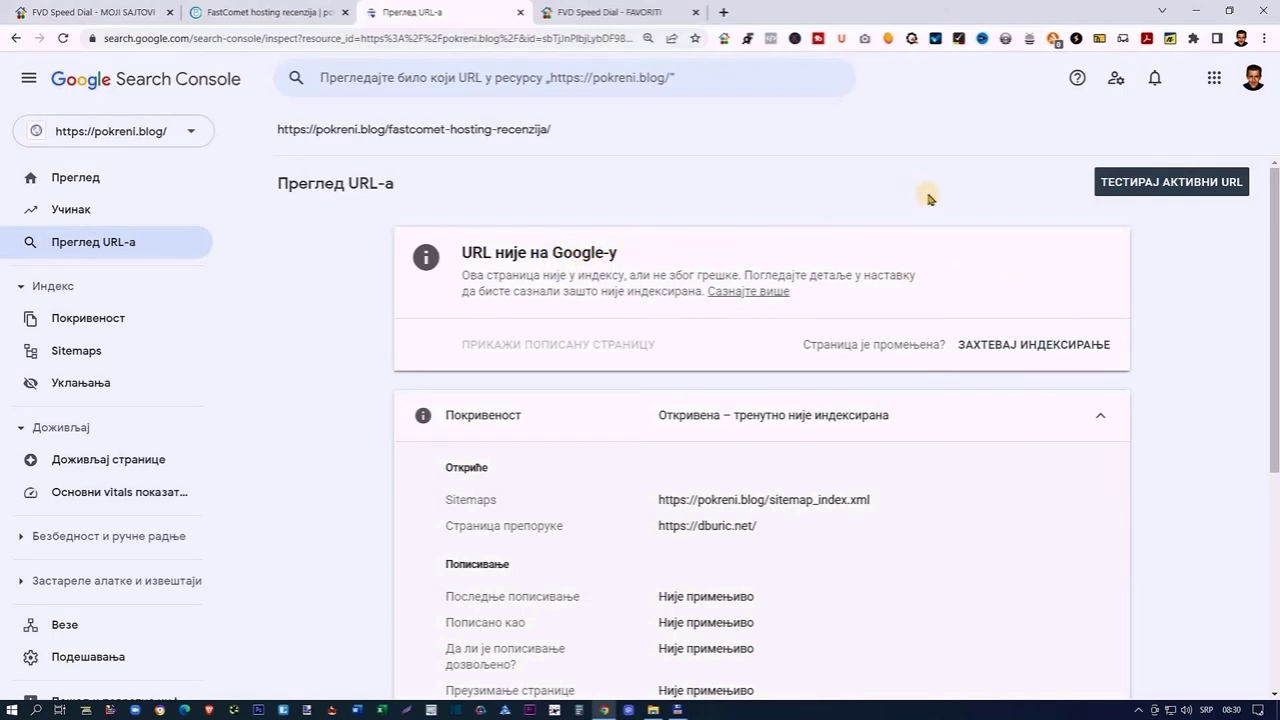
pyautogui.click(1160, 185)
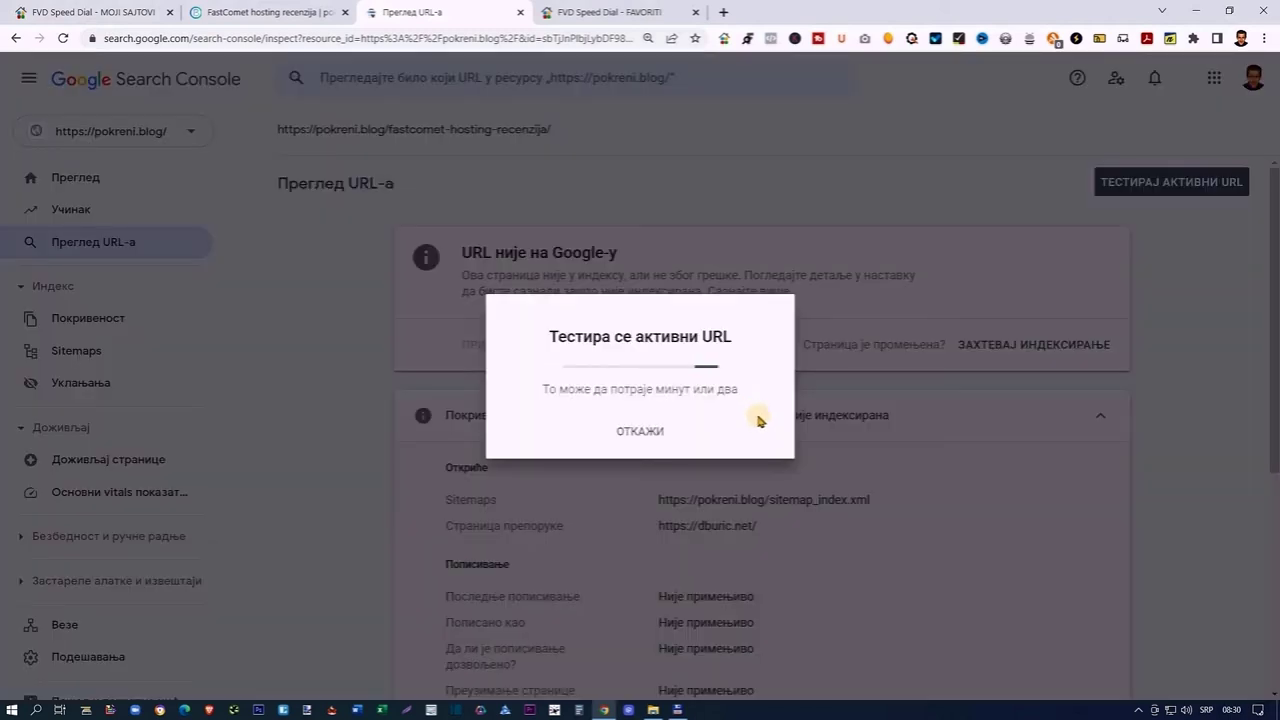